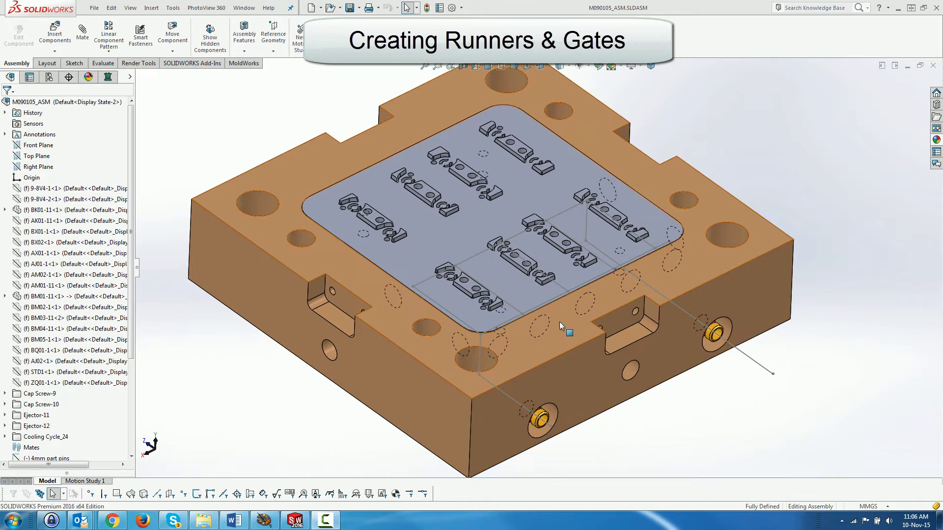
Step: Isolate the BK01-11 insert
scroll(558, 311, up, 3)
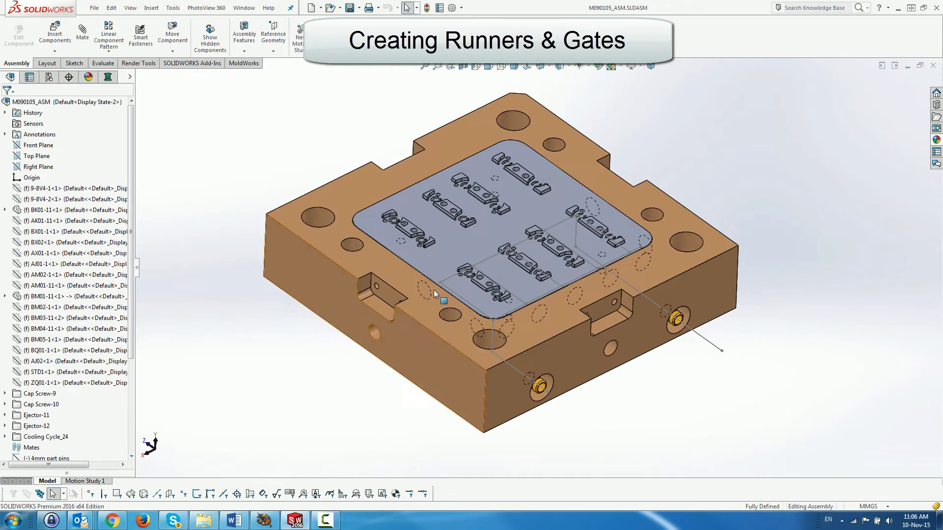
right_click(491, 221)
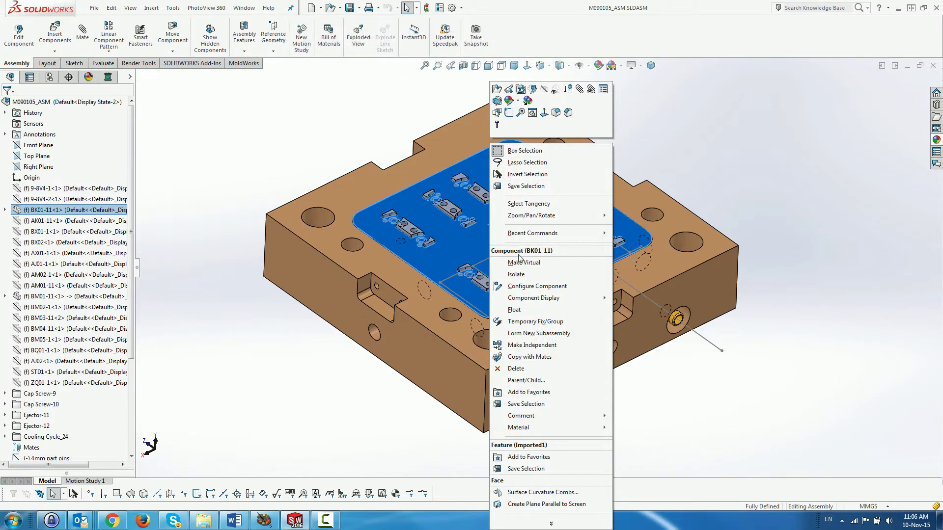
click(524, 275)
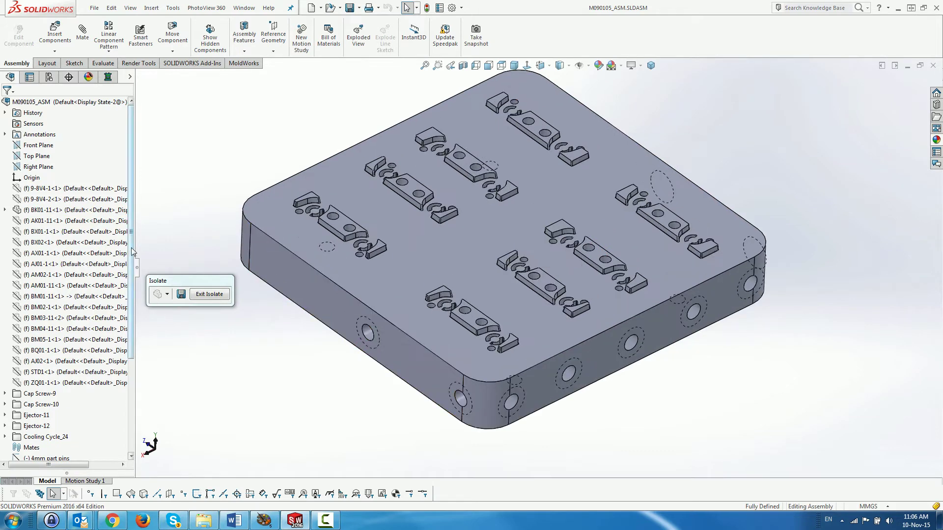
Step: Show the 6mm Runner and 5-4mm Runners sketches and select their runner lines
scroll(73, 295, down, 4)
click(37, 382)
ctrl+click(47, 394)
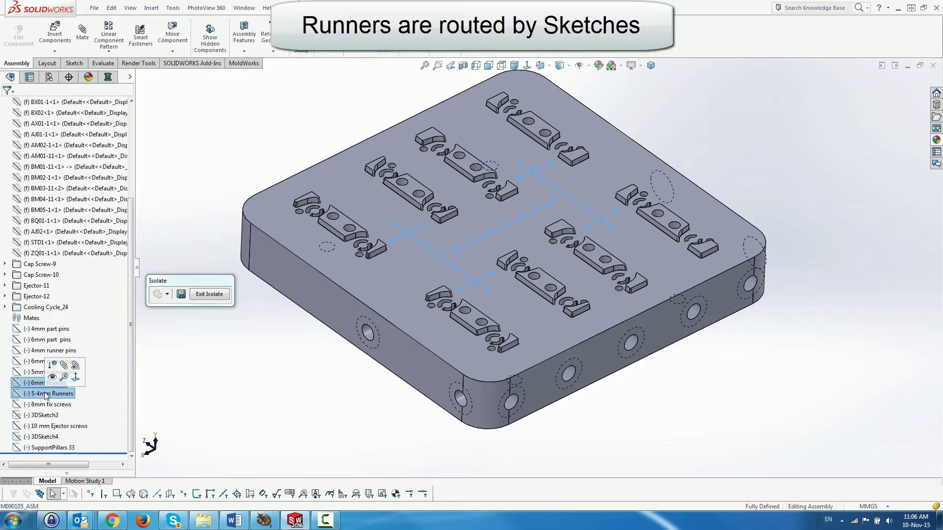
right_click(46, 393)
click(52, 378)
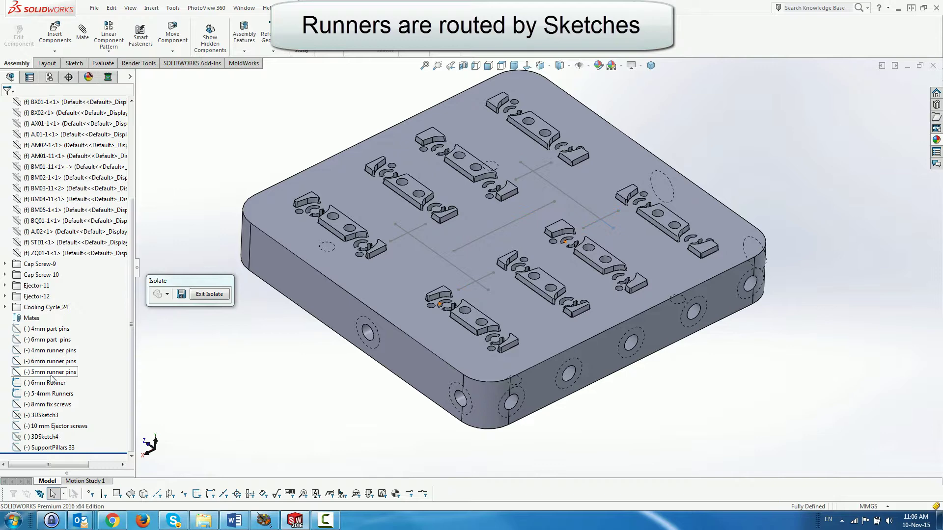
click(498, 231)
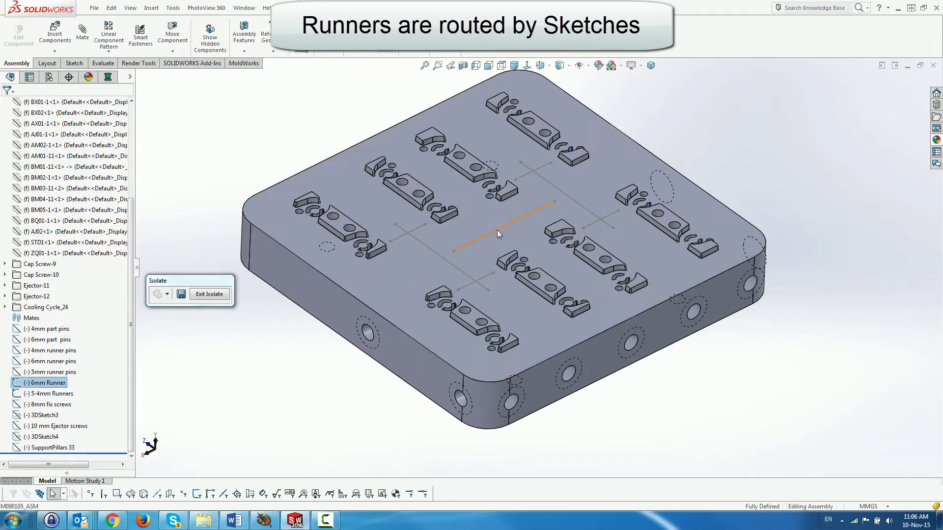
ctrl+click(432, 251)
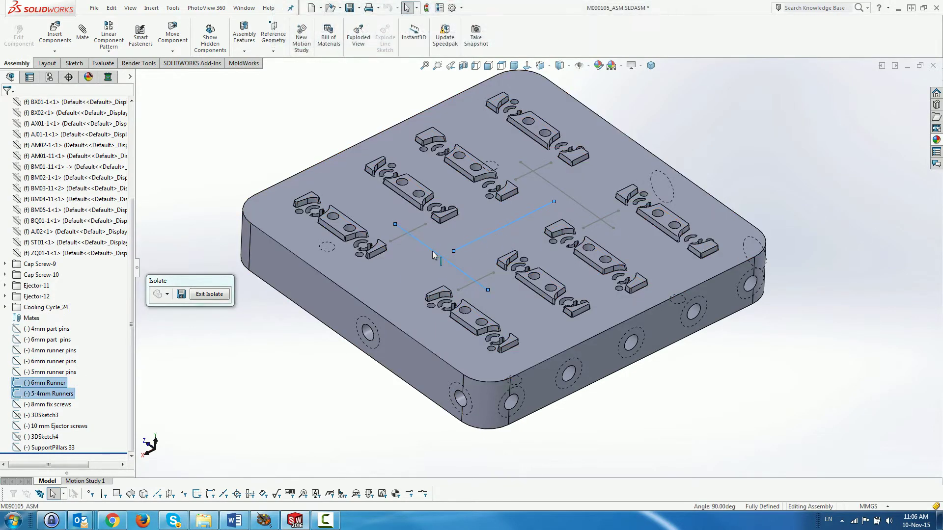
Step: Insert a runner system under Runners & Gates with Line1@6mm Runner at 6.00mm diameter
click(108, 78)
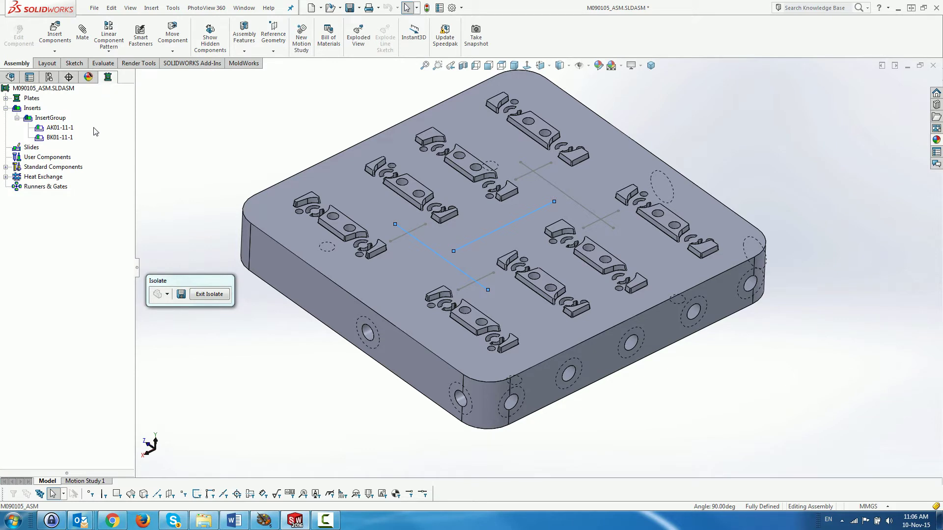
right_click(45, 188)
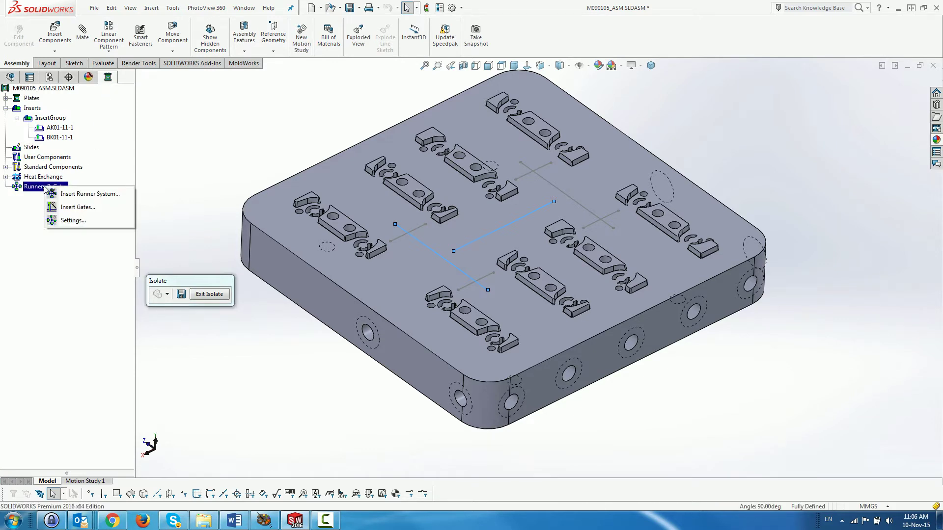
click(72, 194)
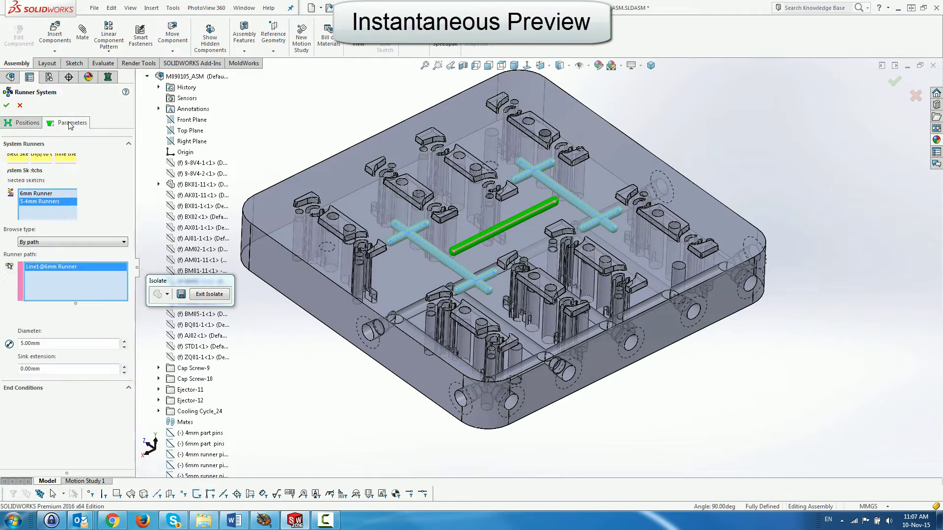
click(71, 123)
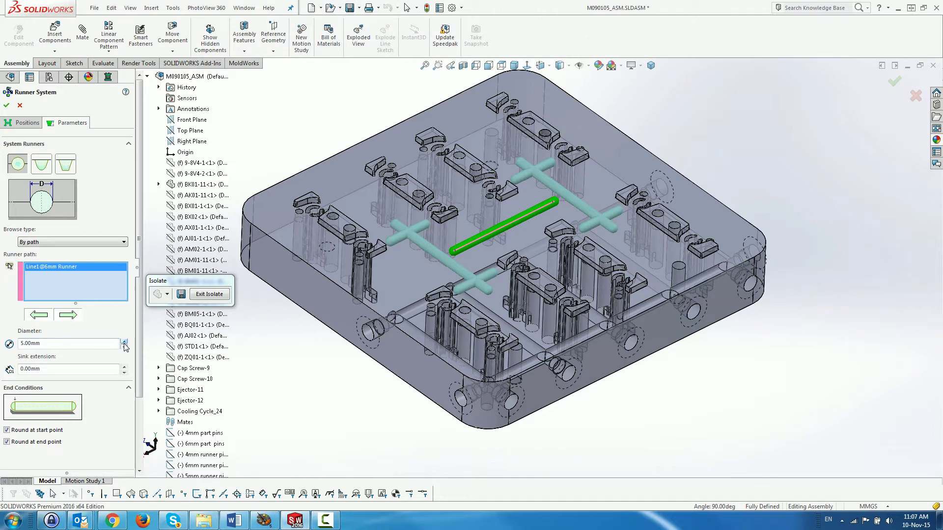
Step: Set the 5-4mm Runners branch lines to 5mm and 4mm diameters and create Runner System 1
click(67, 315)
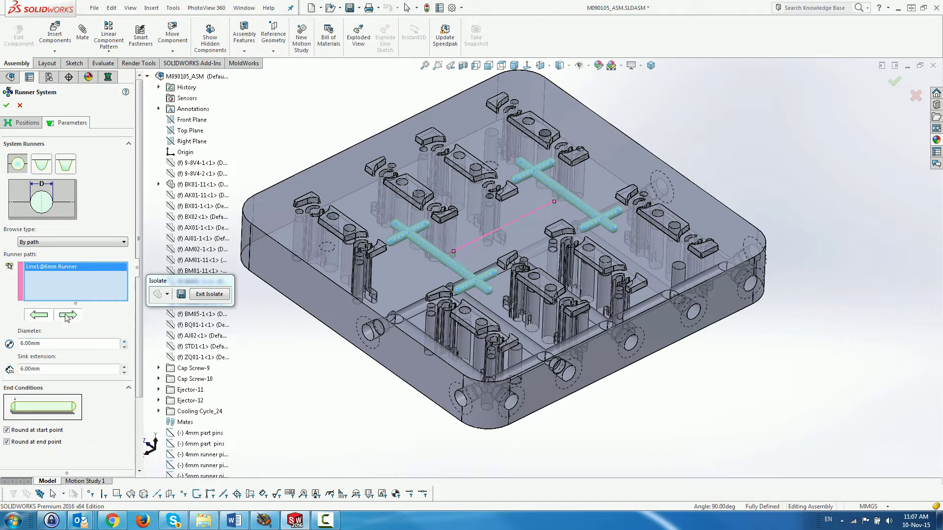
click(124, 340)
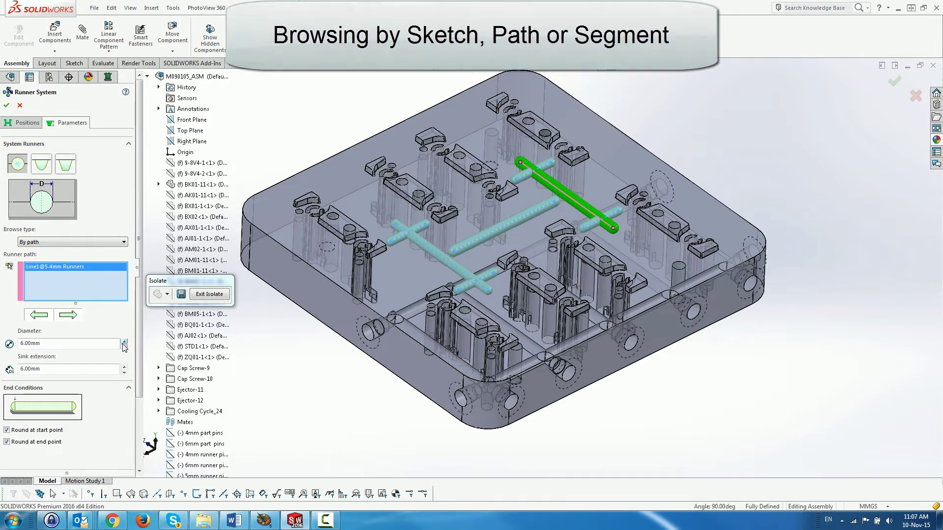
click(68, 316)
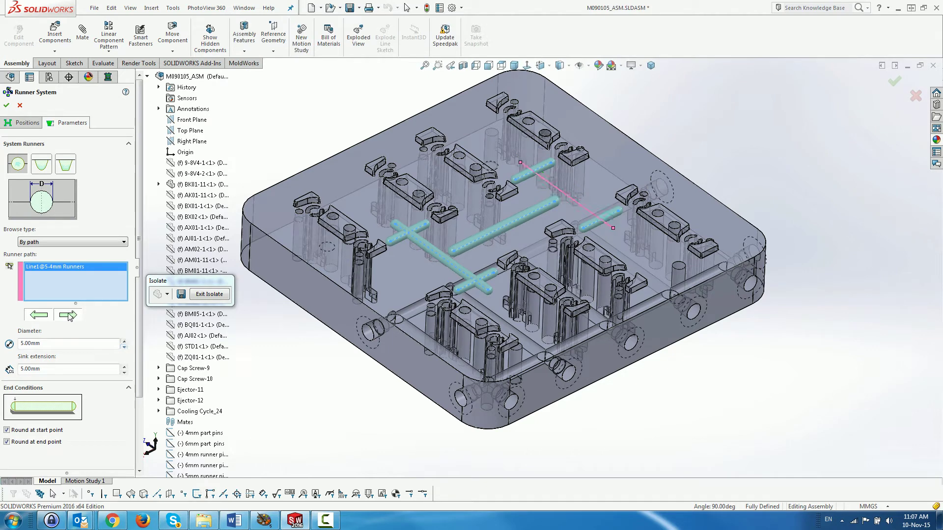
click(124, 347)
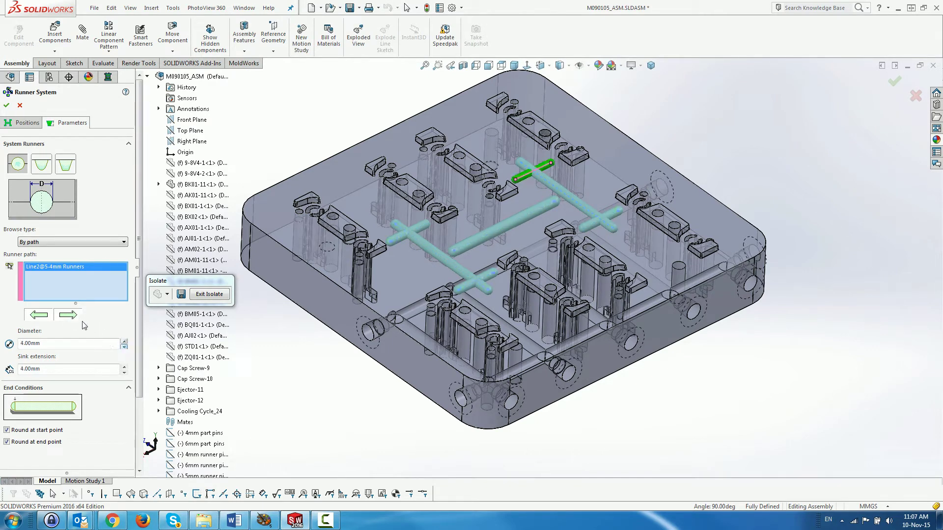
click(68, 315)
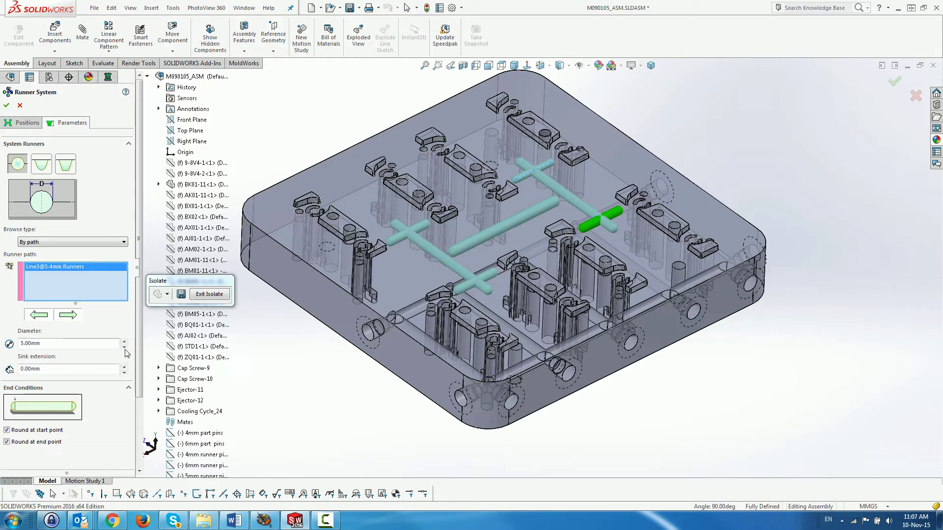
click(74, 315)
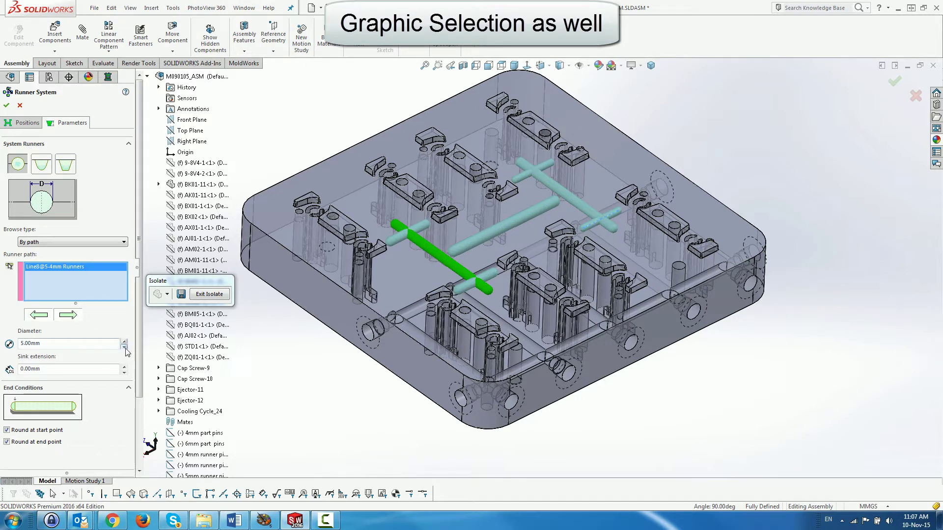
click(68, 315)
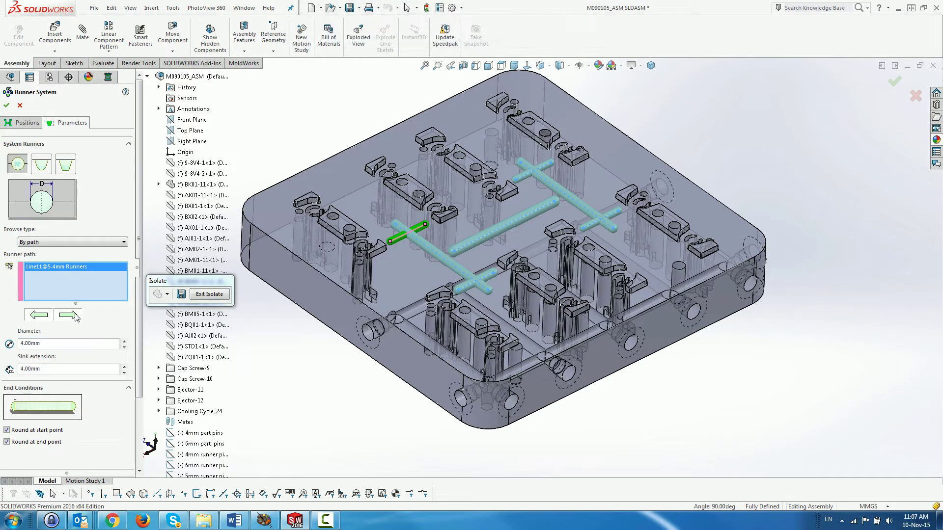
click(124, 347)
click(125, 347)
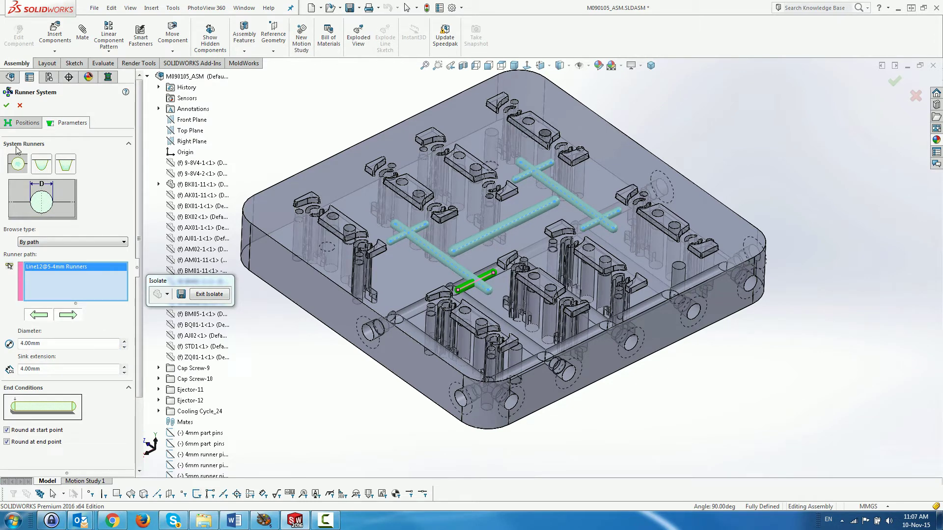
click(6, 105)
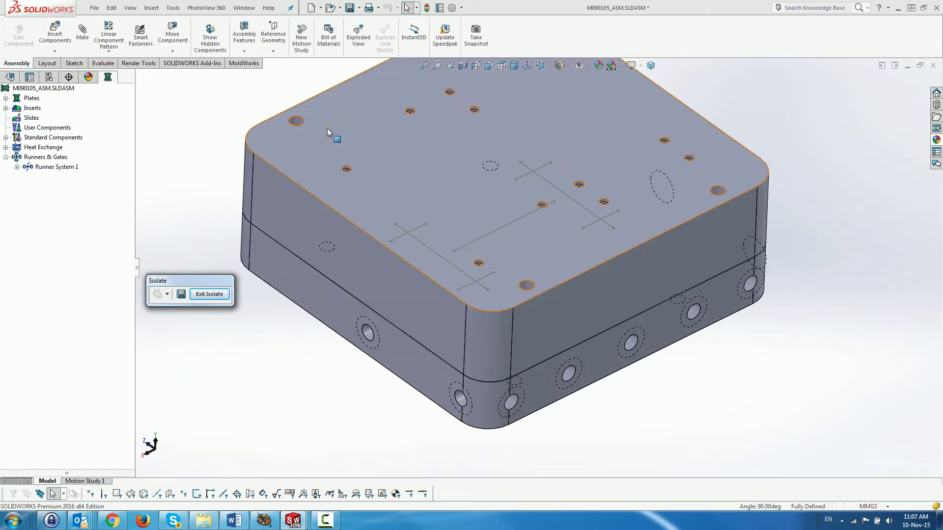
Step: Show only the Mobile plates and select the BM01-11 plate to see the runner grooves
middle_drag(236, 221, 230, 212)
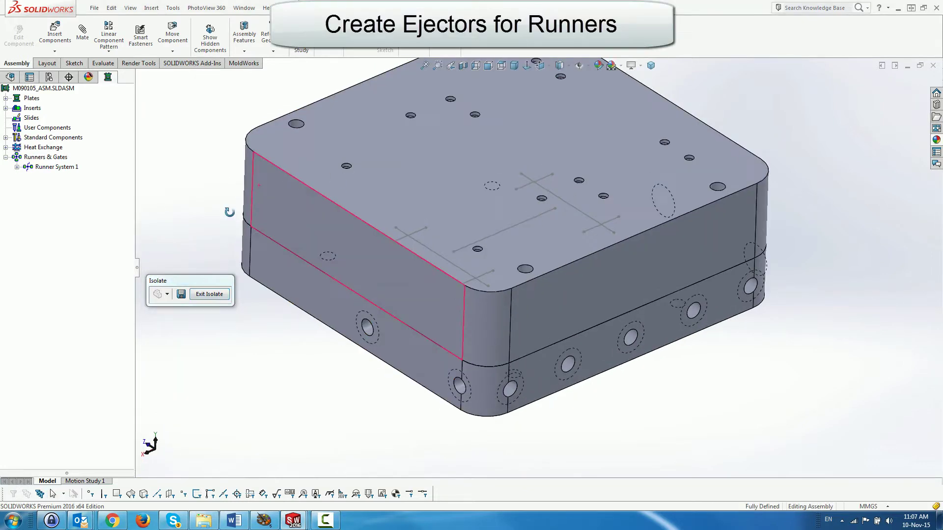
click(446, 178)
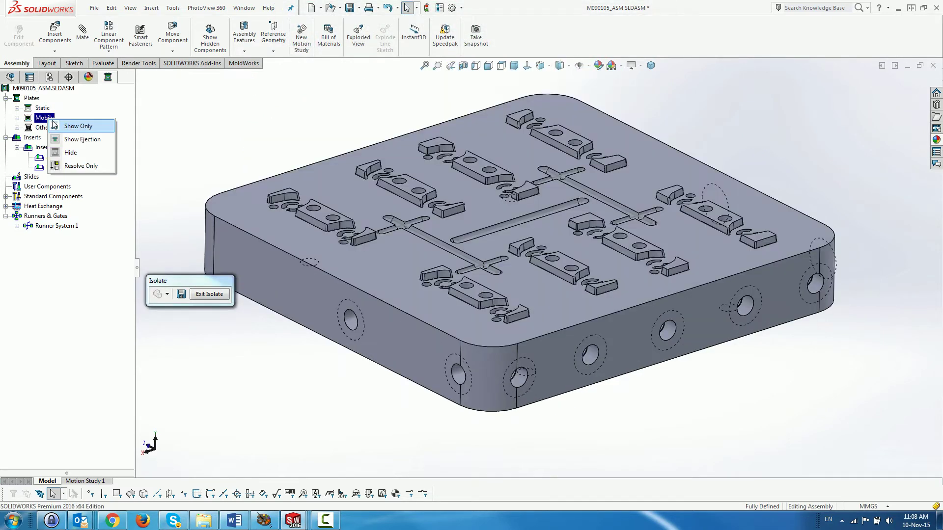
click(54, 125)
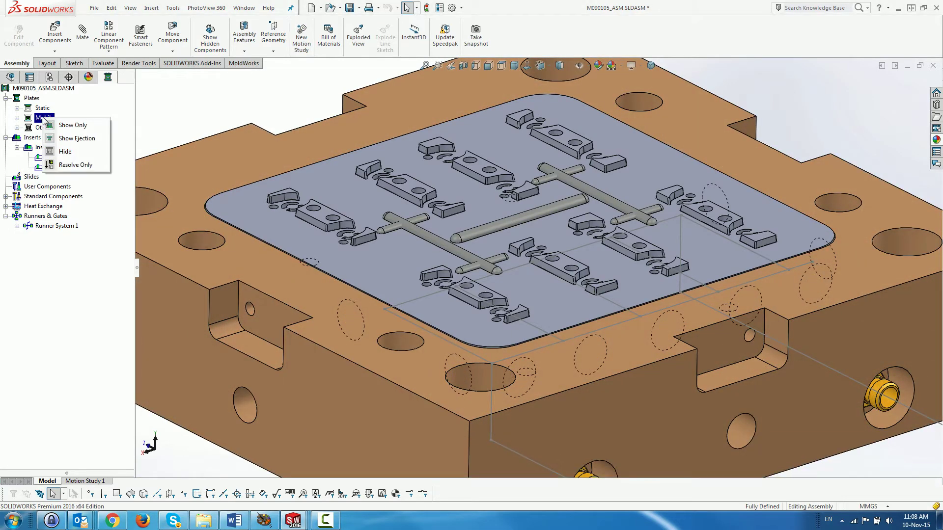
click(238, 158)
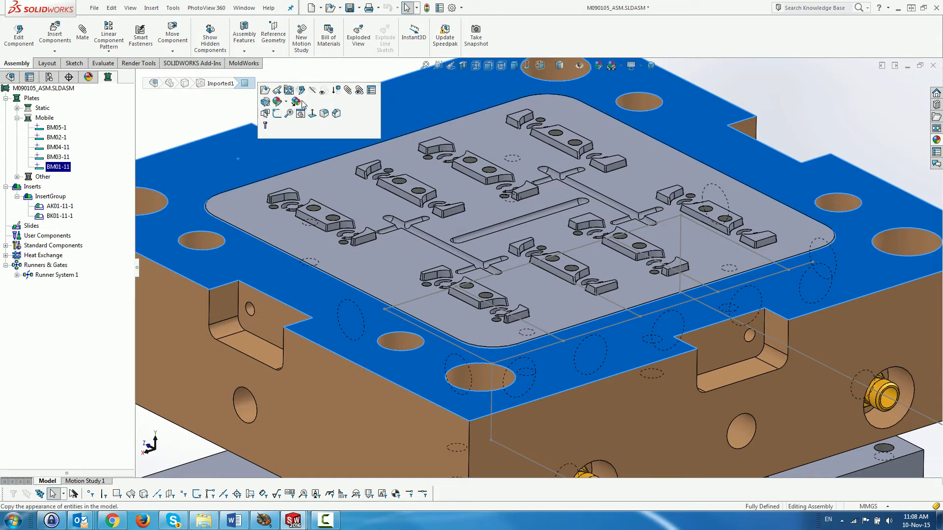
Step: Hide the plate and start an ejector using the BM03-11 face as start face
click(323, 90)
right_click(47, 245)
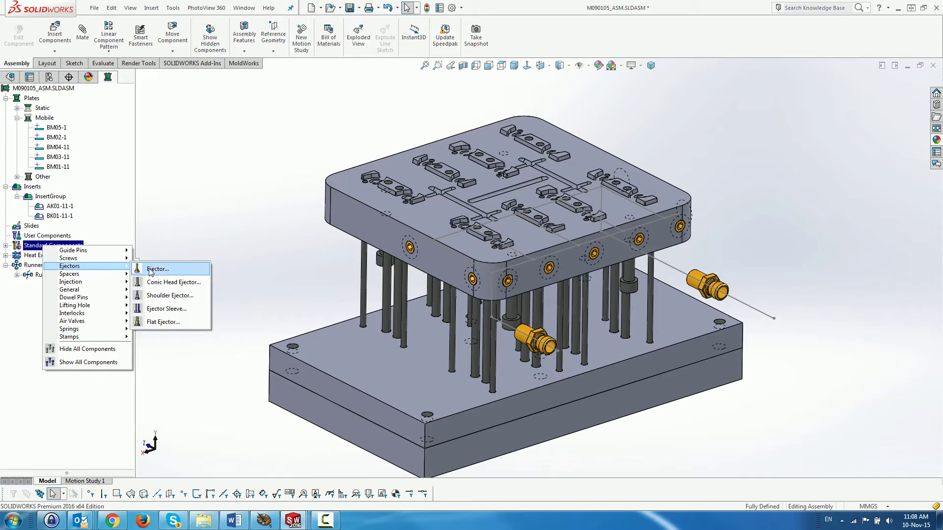
click(154, 270)
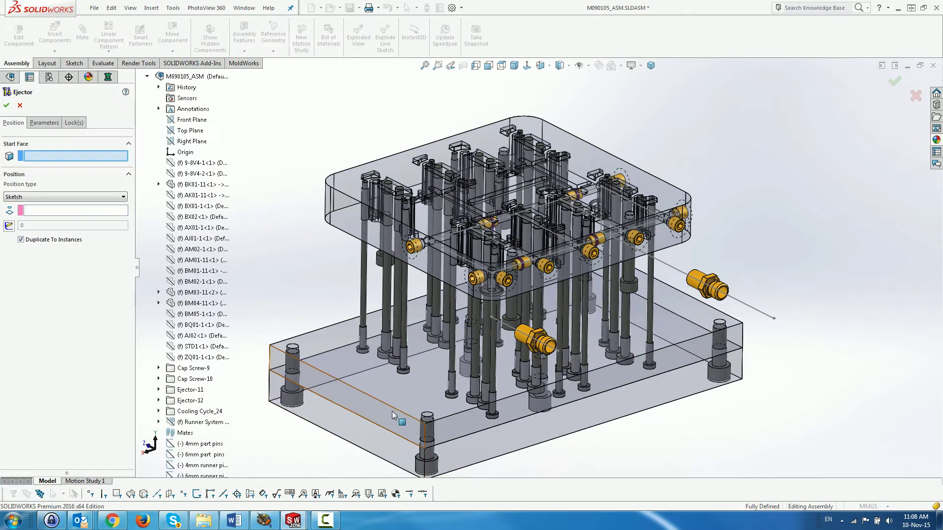
right_click(405, 396)
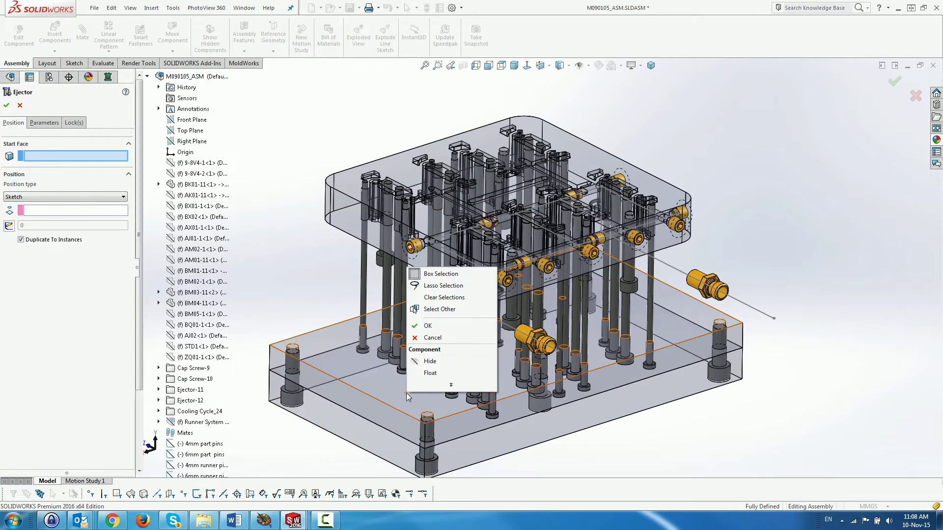
click(446, 312)
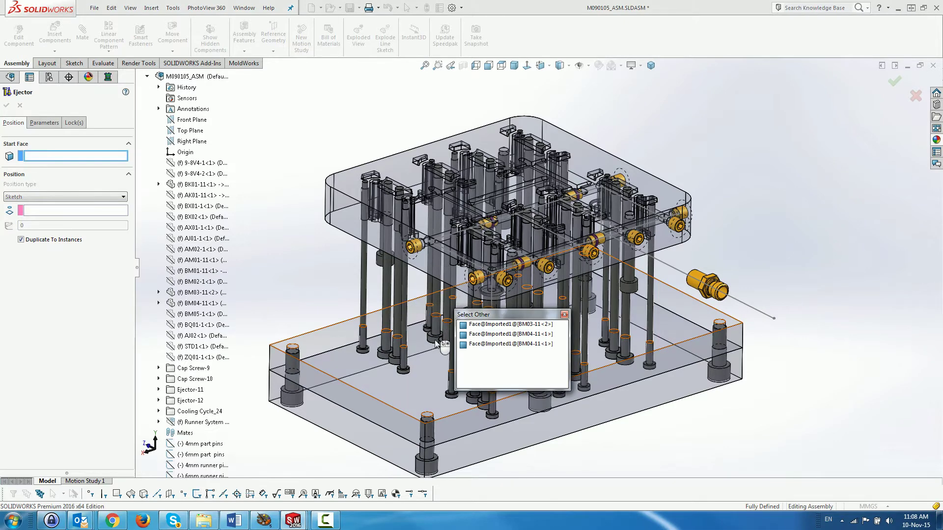
click(489, 325)
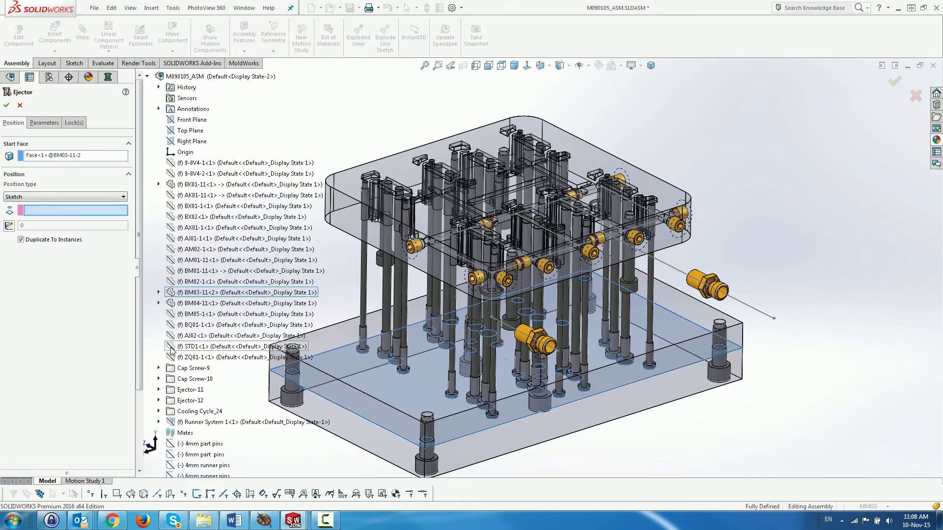
Step: Place RT 4-160 ejector pins at the 4mm runner pins points with Top and Front views
scroll(139, 298, down, 3)
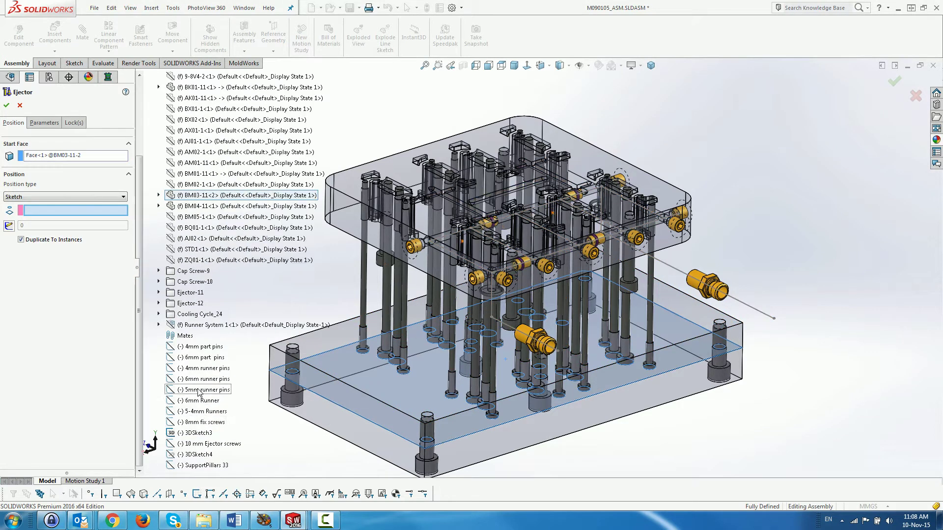
click(206, 369)
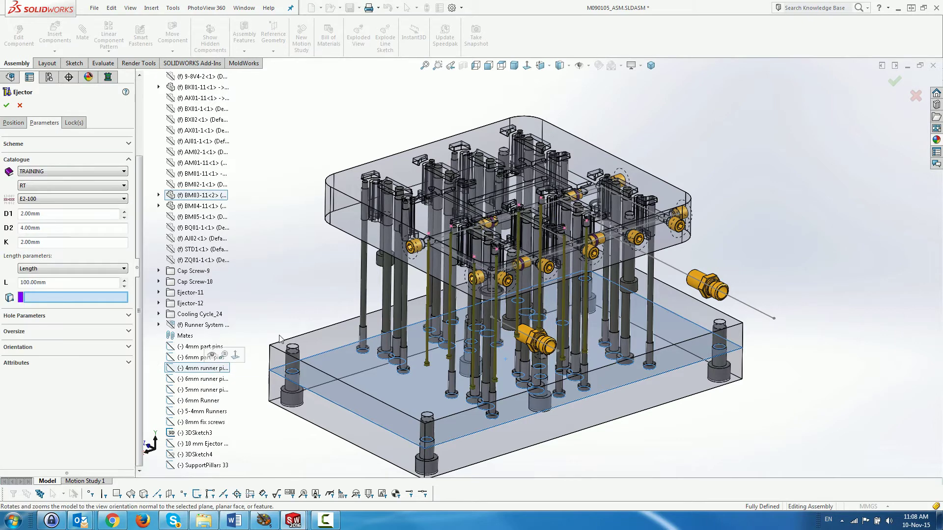
click(501, 65)
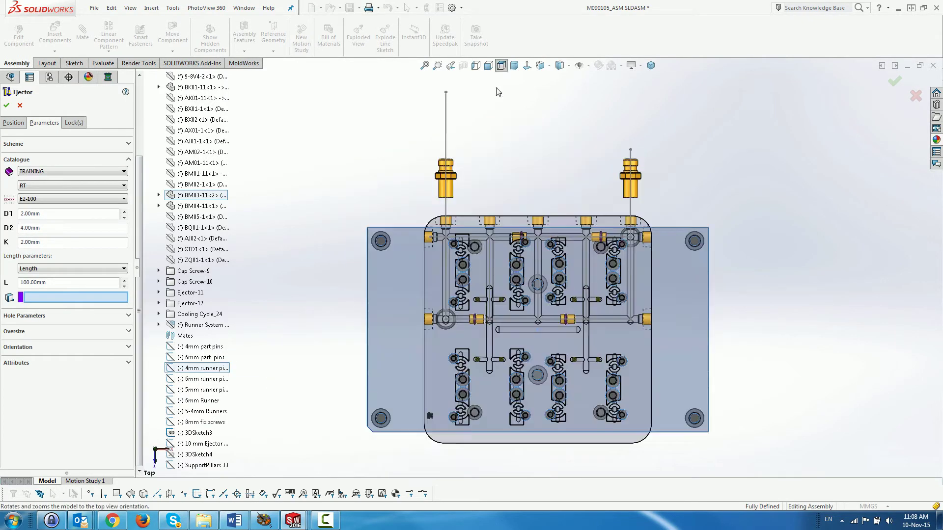
scroll(508, 338, down, 6)
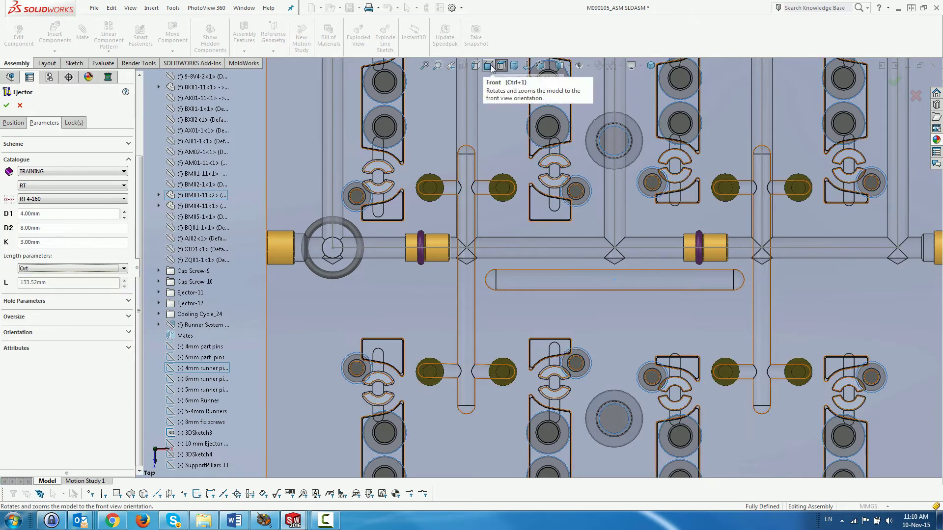
click(488, 65)
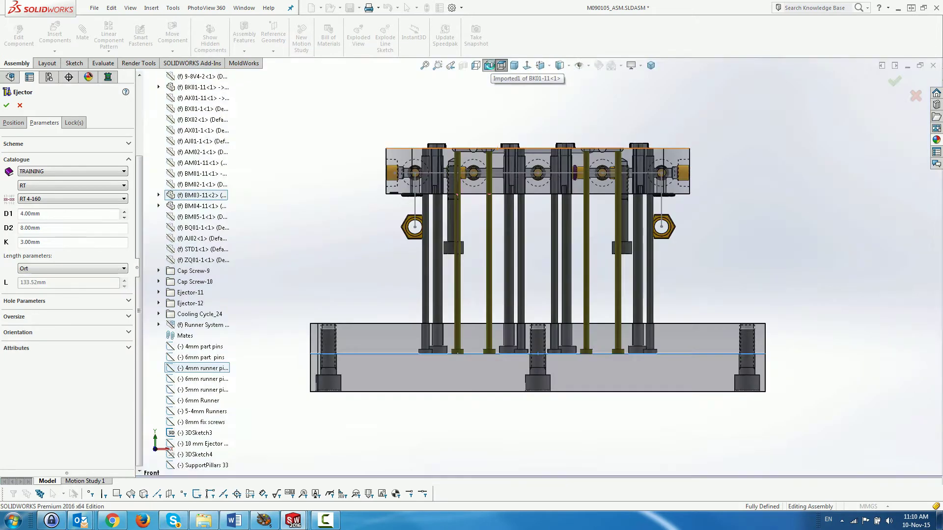
scroll(470, 191, down, 3)
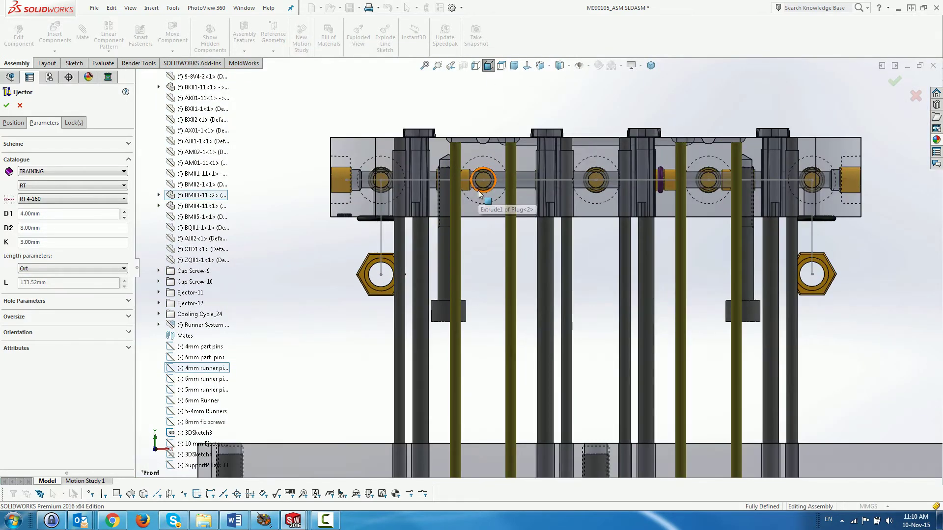
click(476, 218)
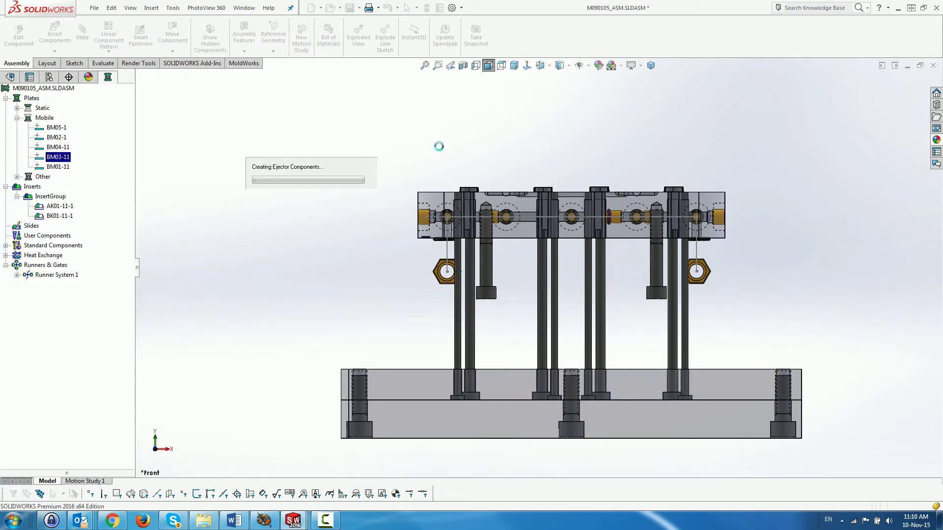
Step: Start a new ejector with the BM03-11 plate face as start face
right_click(46, 139)
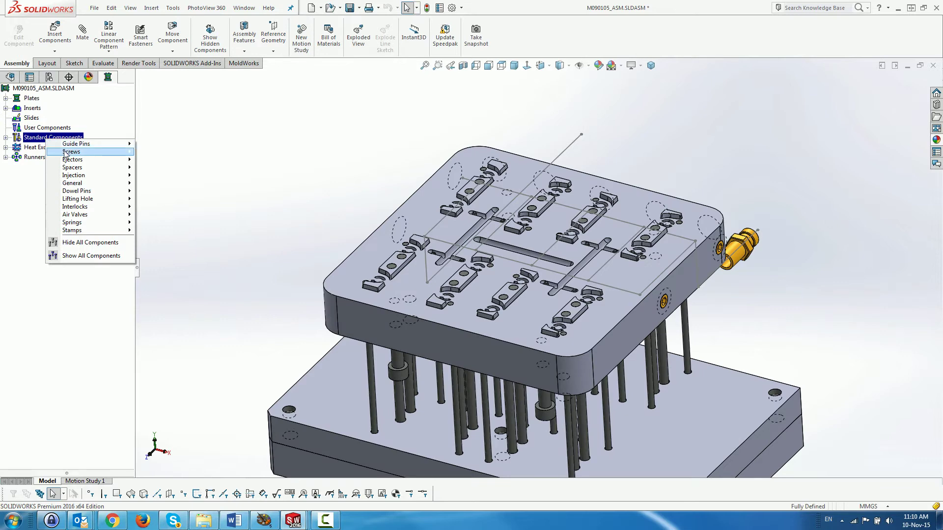
mouse_move(129, 160)
click(157, 162)
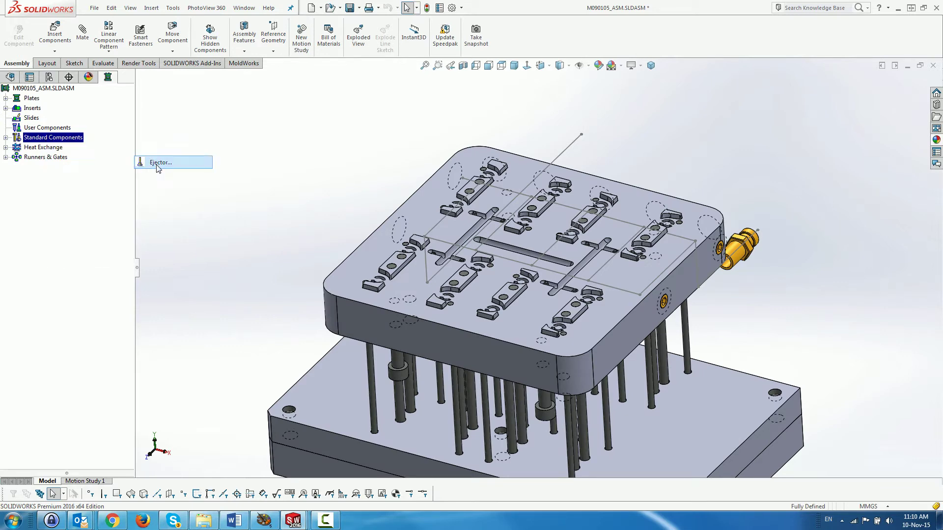
right_click(342, 398)
click(371, 308)
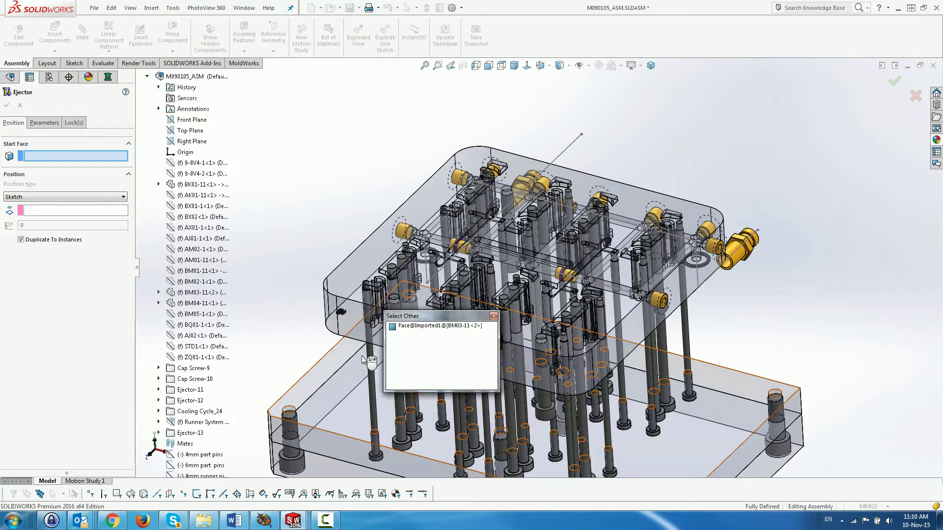
click(434, 326)
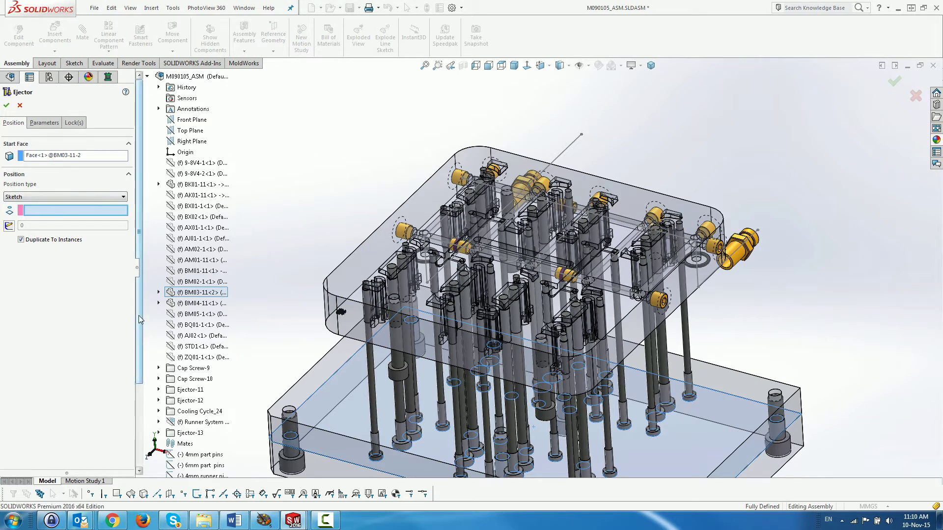
Step: Place RT E2-100 ejector pins at the 6mm runner pins sketch points
drag(139, 316, 142, 420)
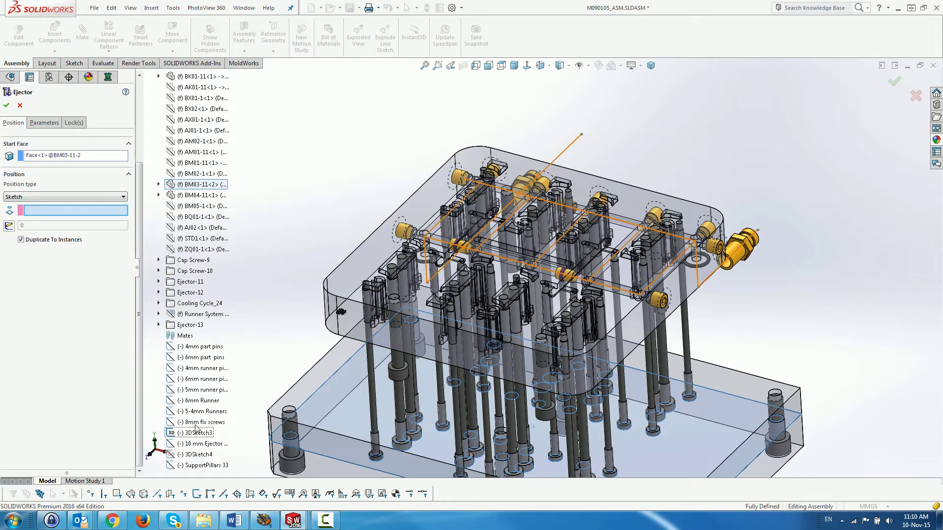
click(205, 382)
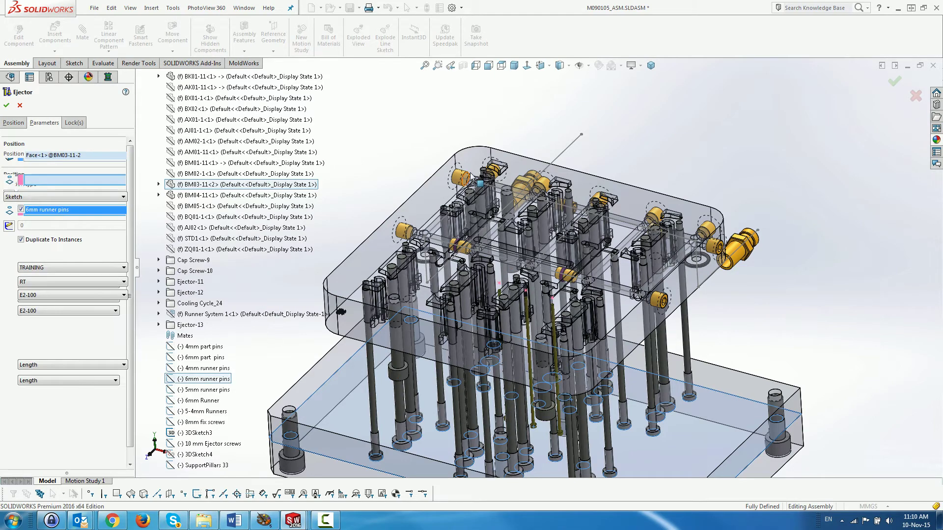
click(501, 66)
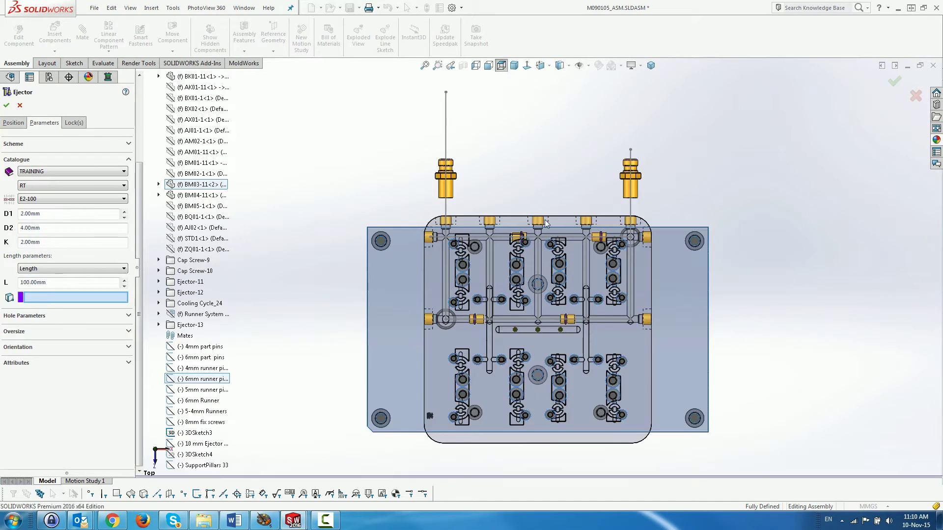
scroll(526, 344, down, 8)
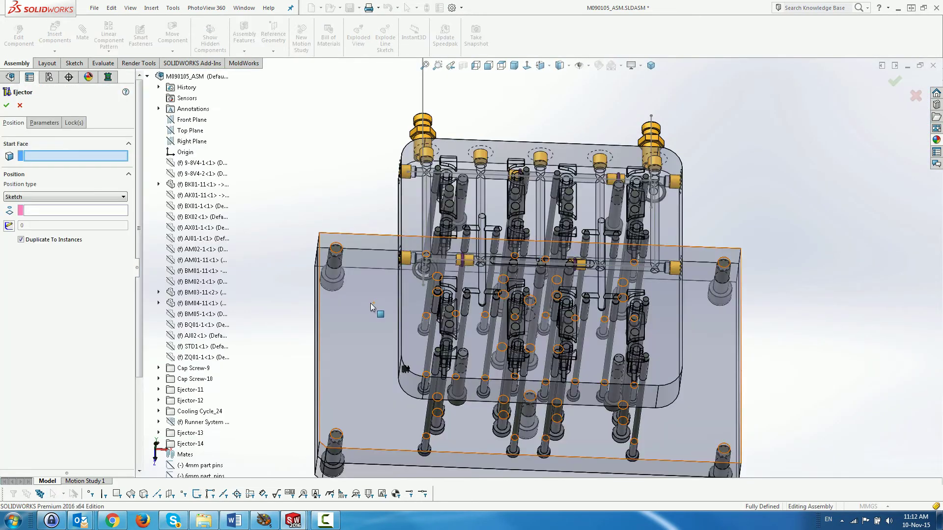
Step: Set the BM03-11 face as start face for the 5mm runner pins ejectors
right_click(368, 304)
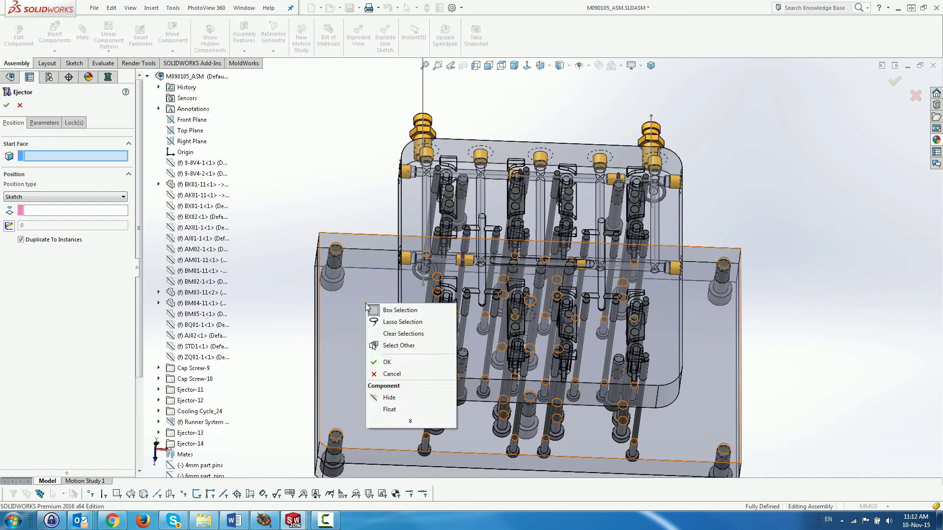
click(399, 345)
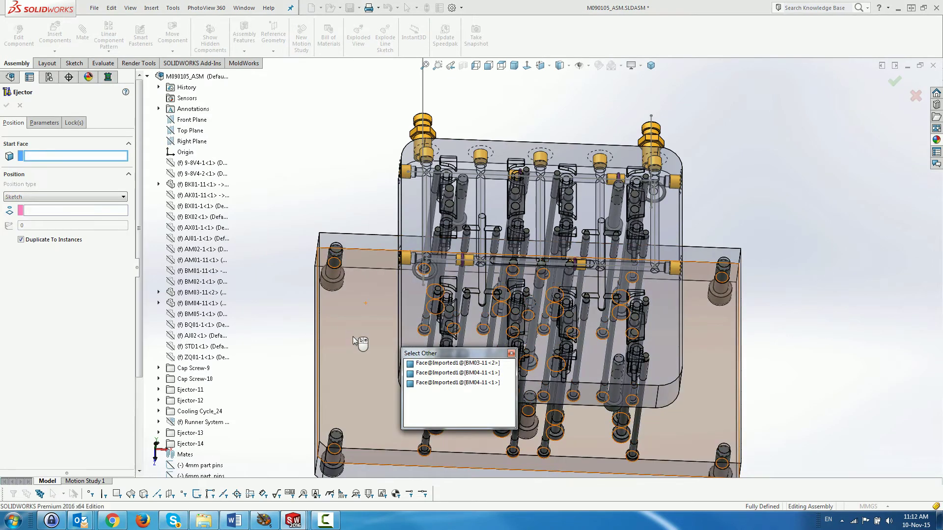
click(431, 364)
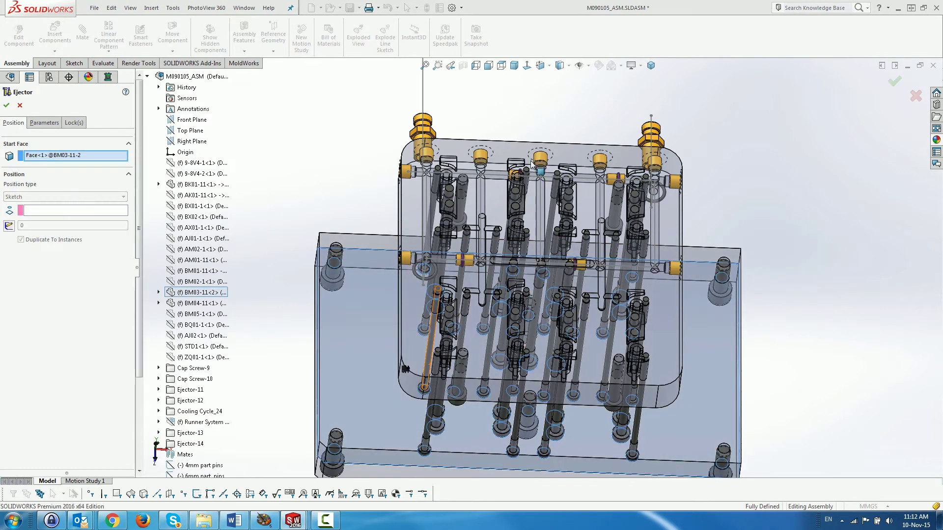
click(501, 65)
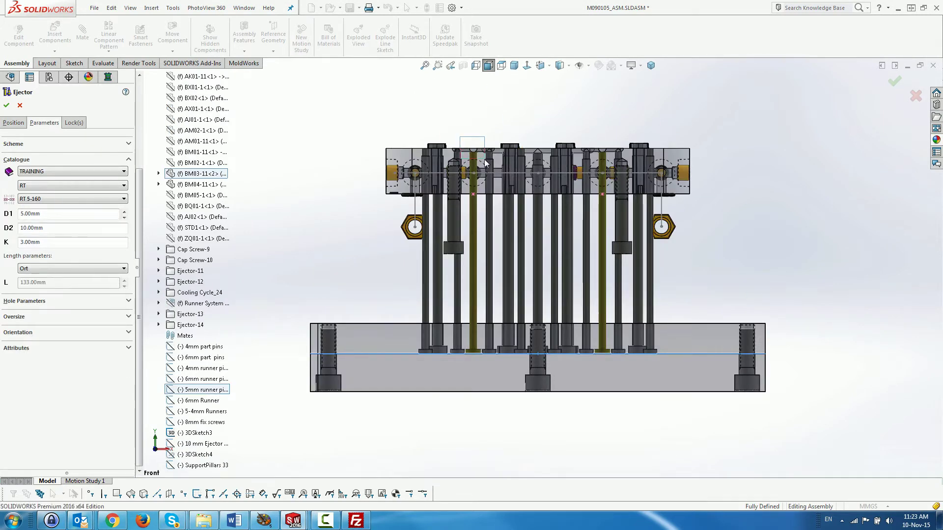
scroll(485, 163, down, 10)
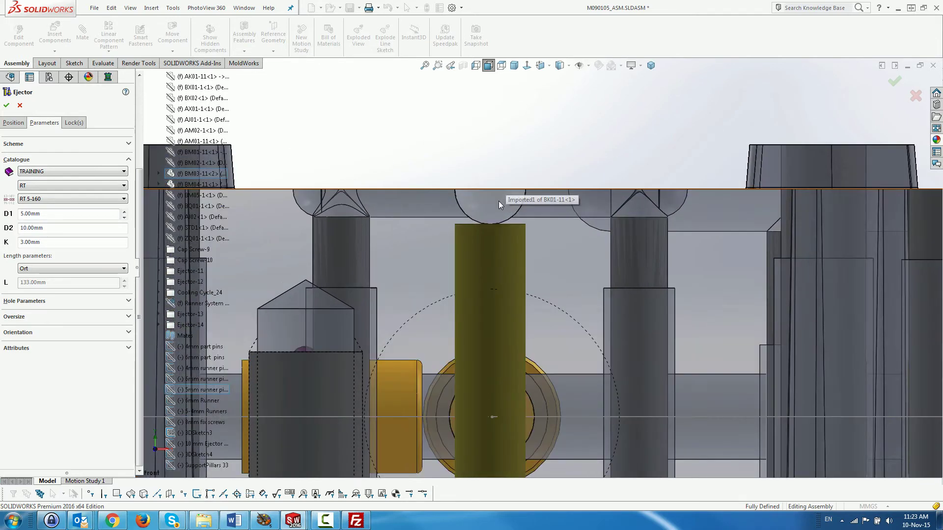
scroll(499, 201, down, 2)
Step: Fix the pin length at 131 mm and create the RT 5-160 ejector pins
click(58, 269)
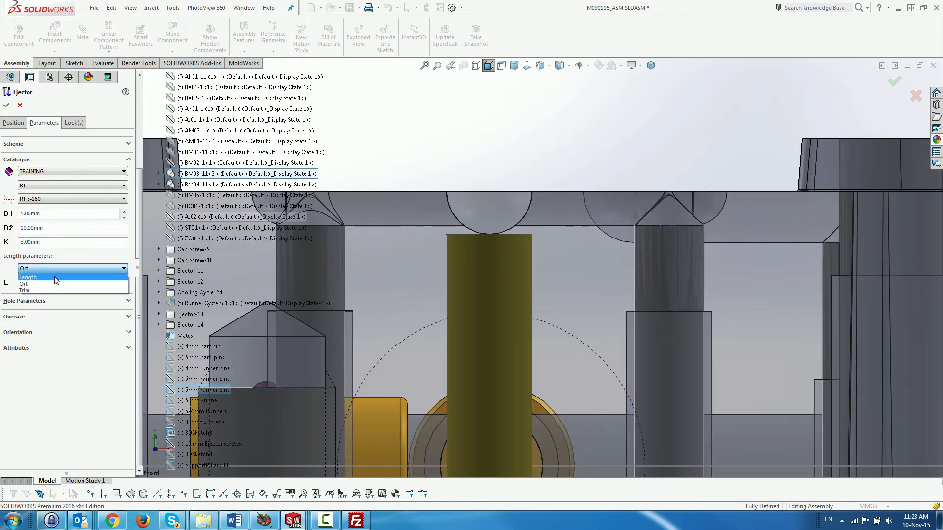
click(56, 278)
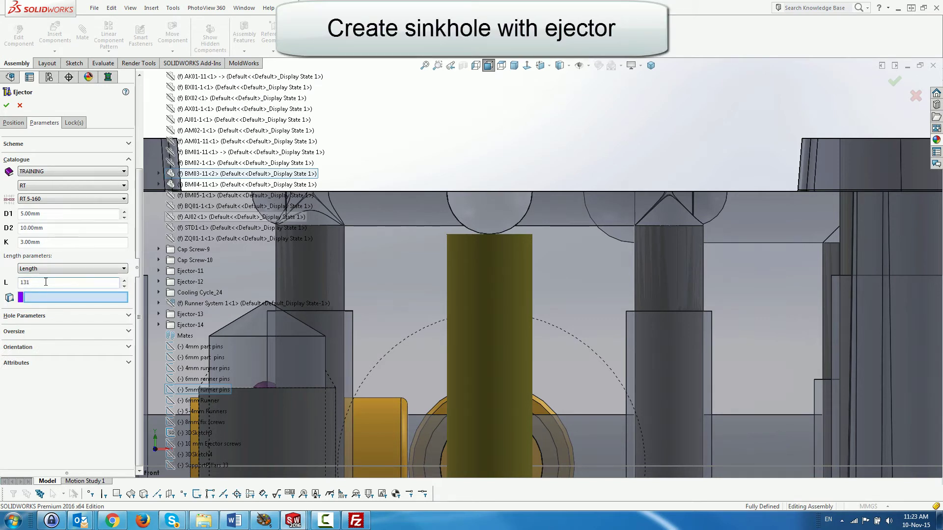
key(Tab)
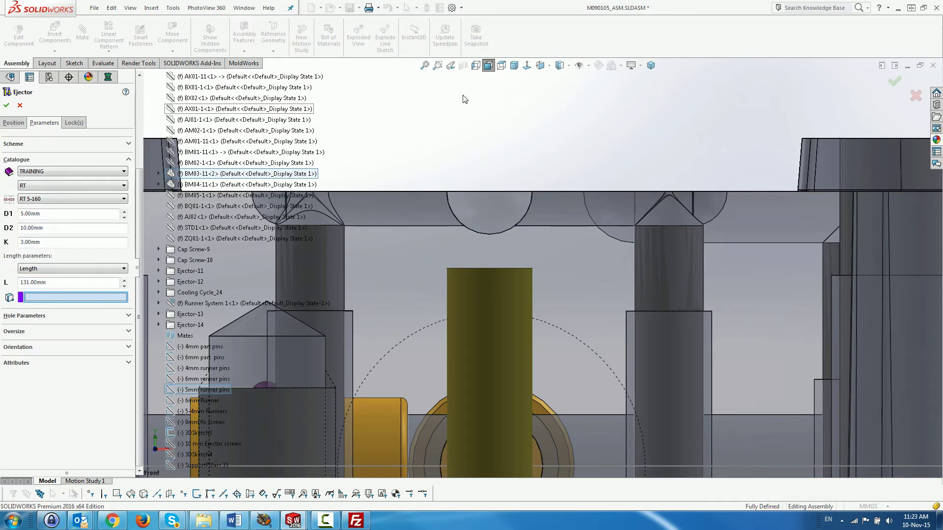
click(6, 107)
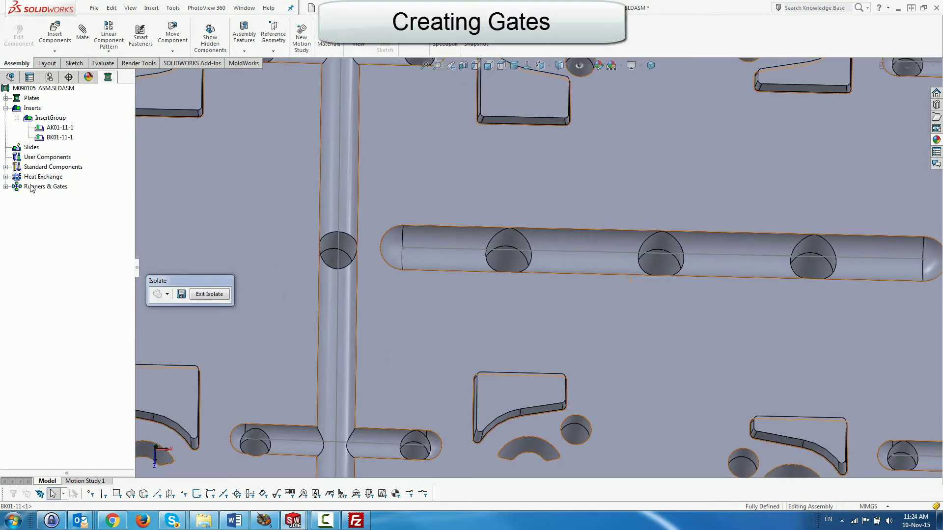
Step: Insert a gate from the 6mm runner end into BK01-11 with -32 vertical deviation
right_click(31, 188)
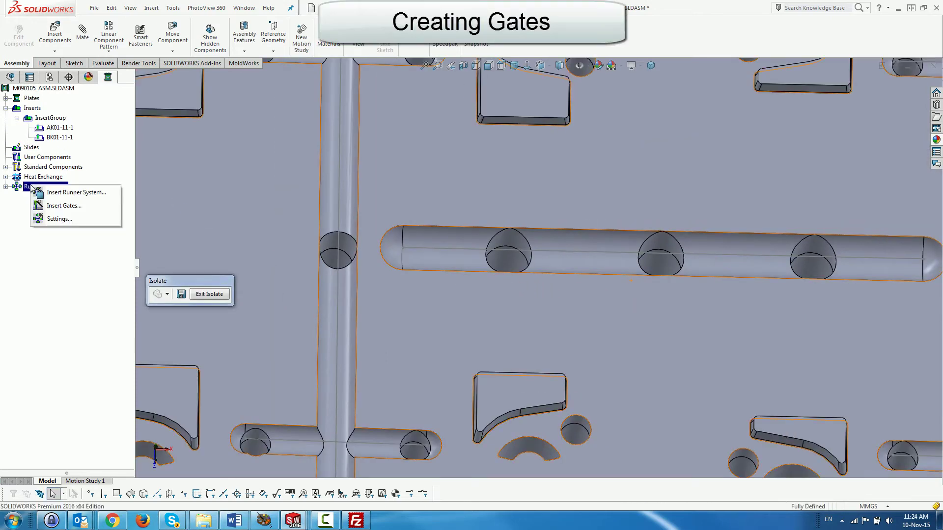
click(65, 206)
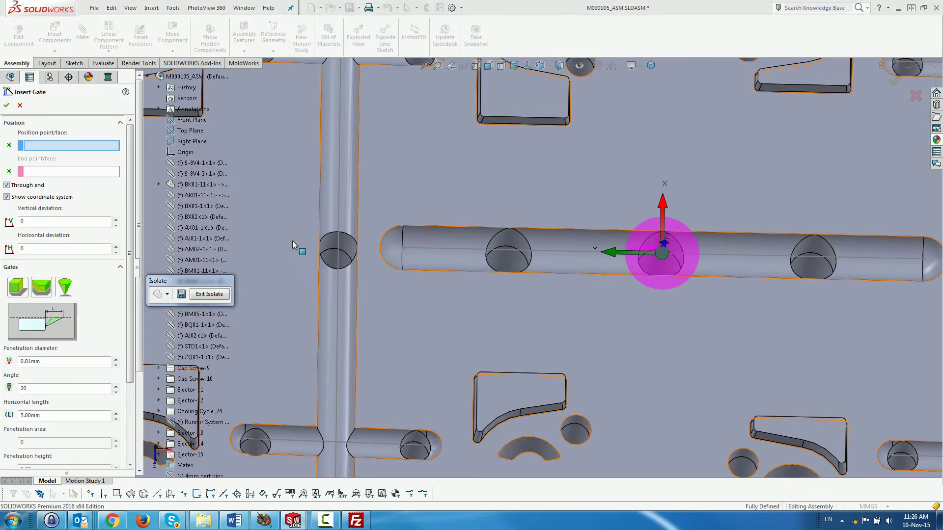
click(401, 248)
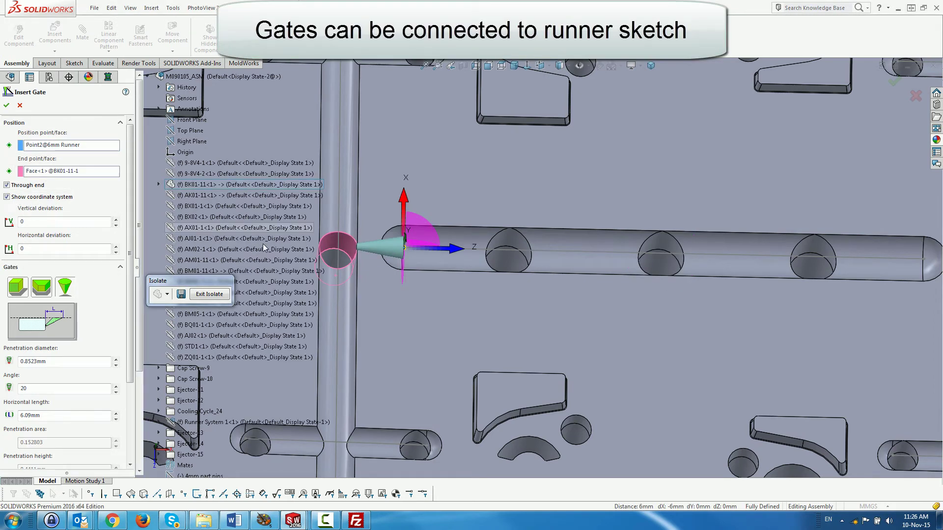
key(Down)
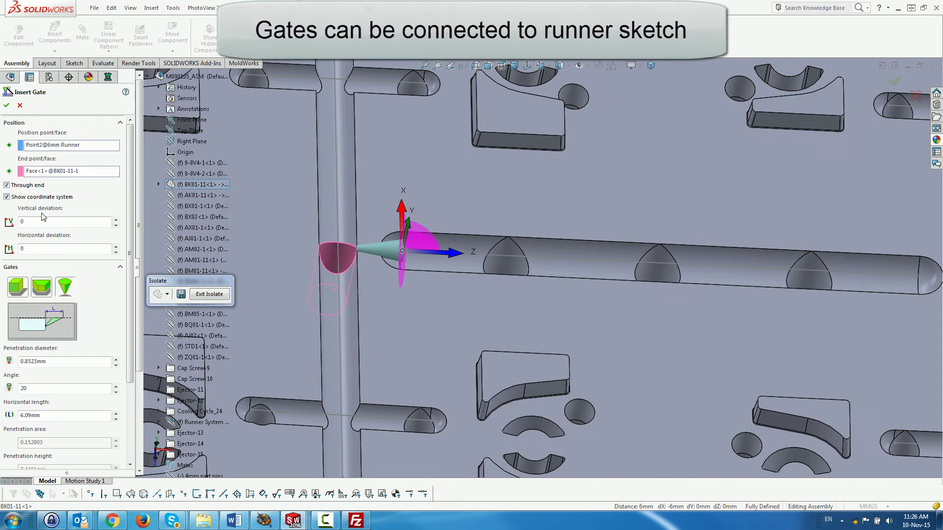
click(22, 221)
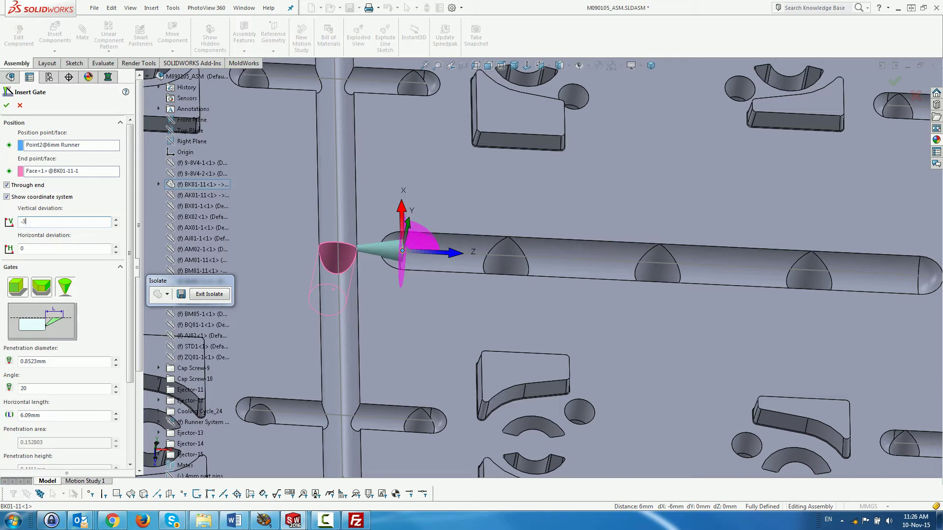
key(Return)
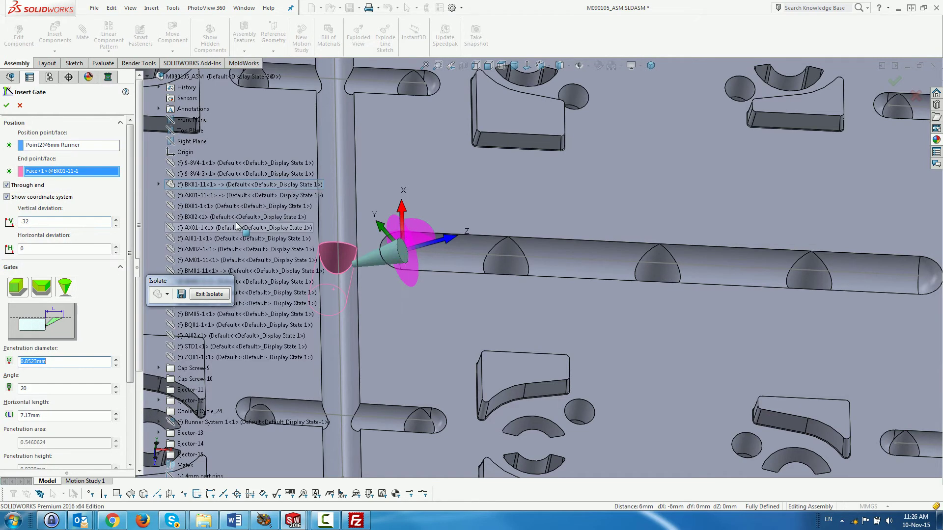
Step: Give the submarine gate a 1.5mm penetration diameter at 20° and create it
middle_drag(350, 241, 365, 283)
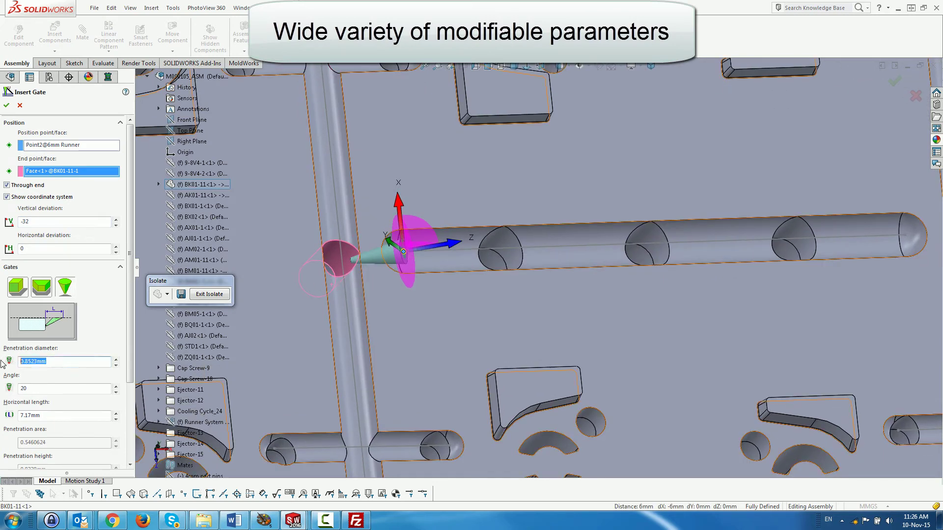
text(1)
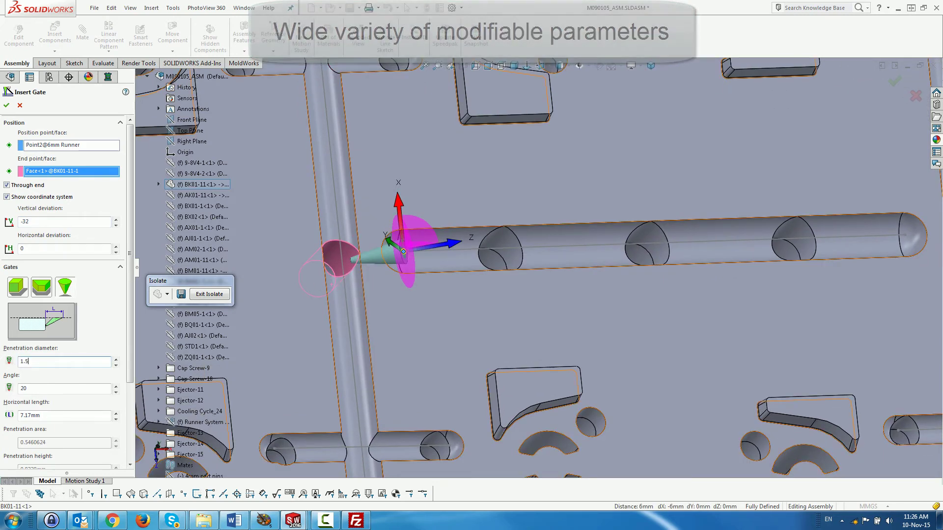
text(.5)
key(Tab)
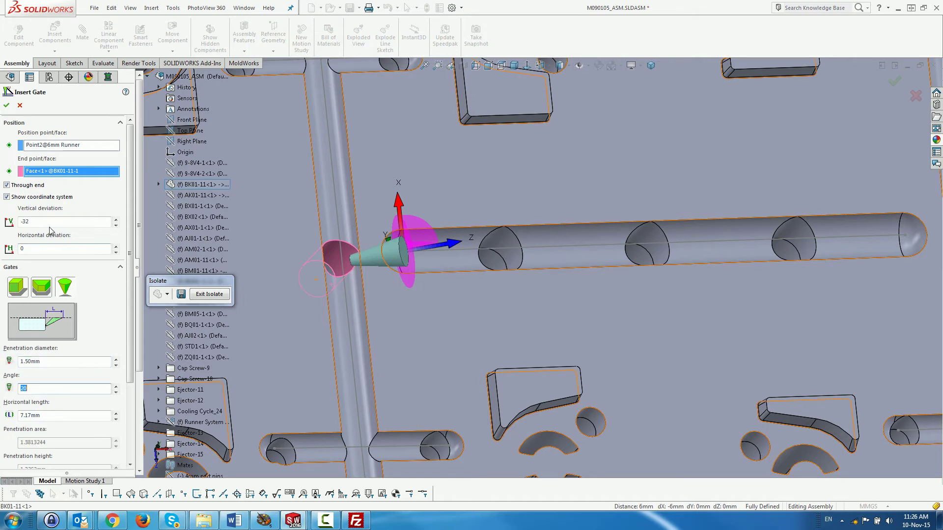
key(shift+Tab)
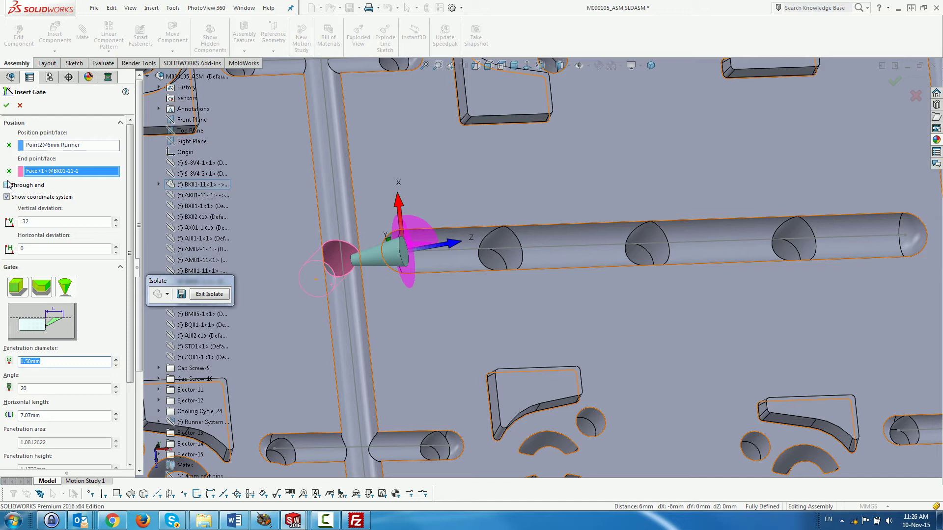
click(6, 106)
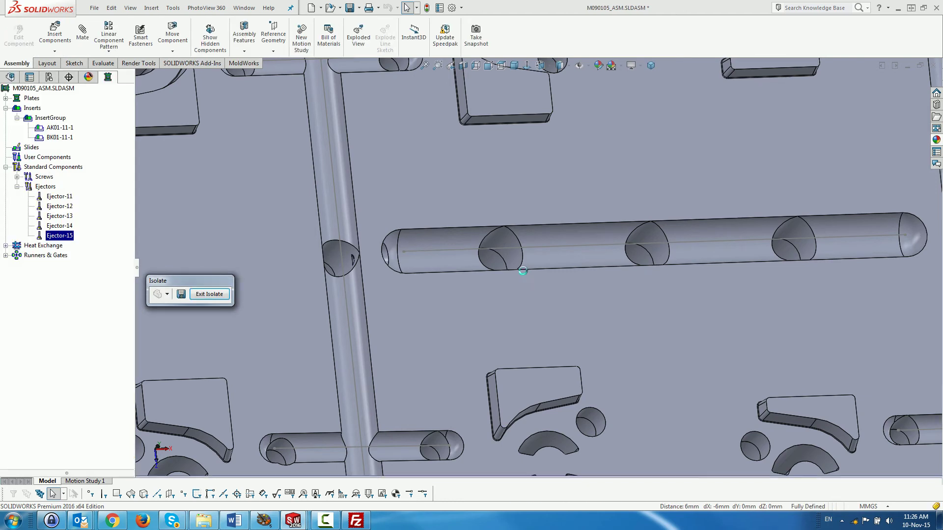
Step: Isolate the AK01-11-1 insert plate and orbit to face its cavity side and runners
middle_drag(455, 244, 435, 262)
scroll(416, 258, up, 5)
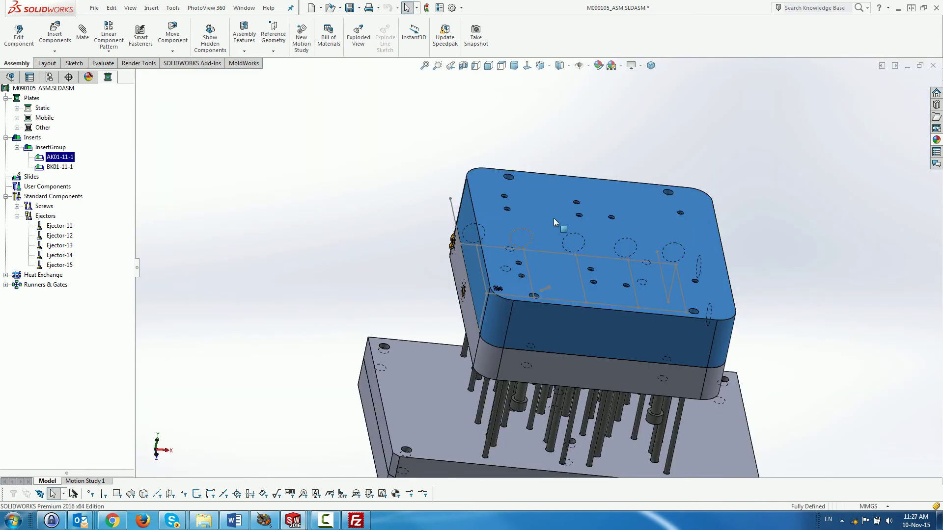
click(549, 205)
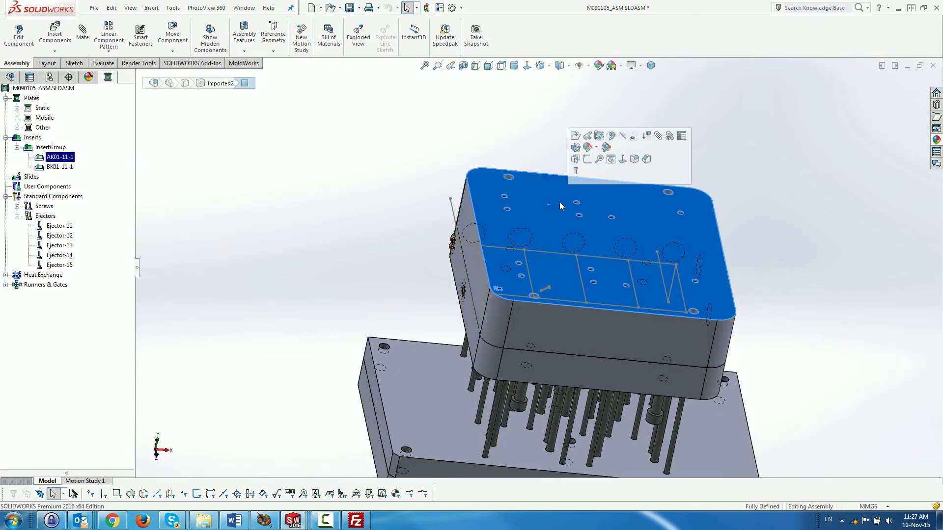
right_click(552, 203)
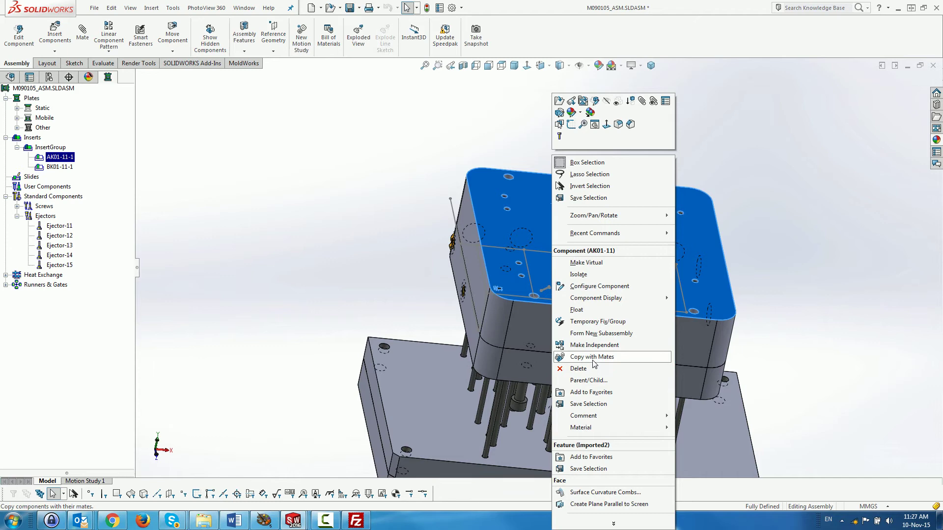
key(Escape)
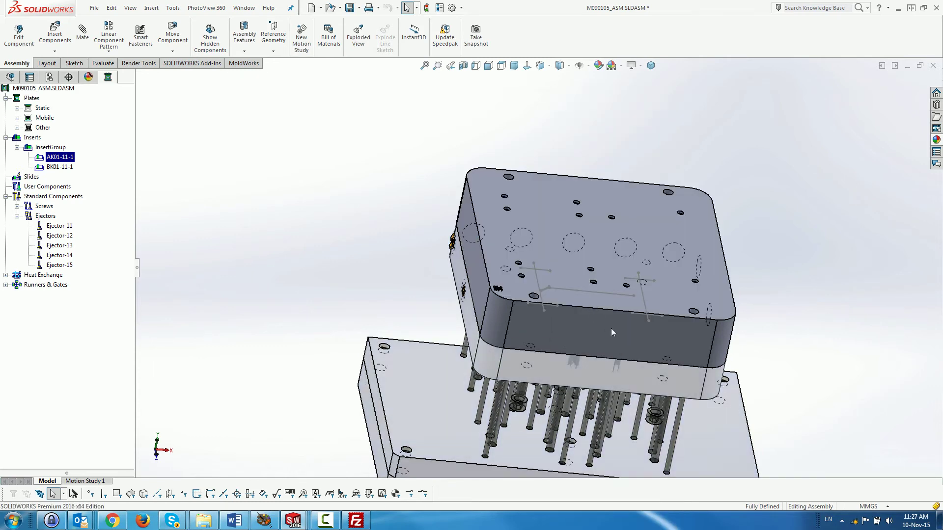
middle_drag(611, 328, 593, 275)
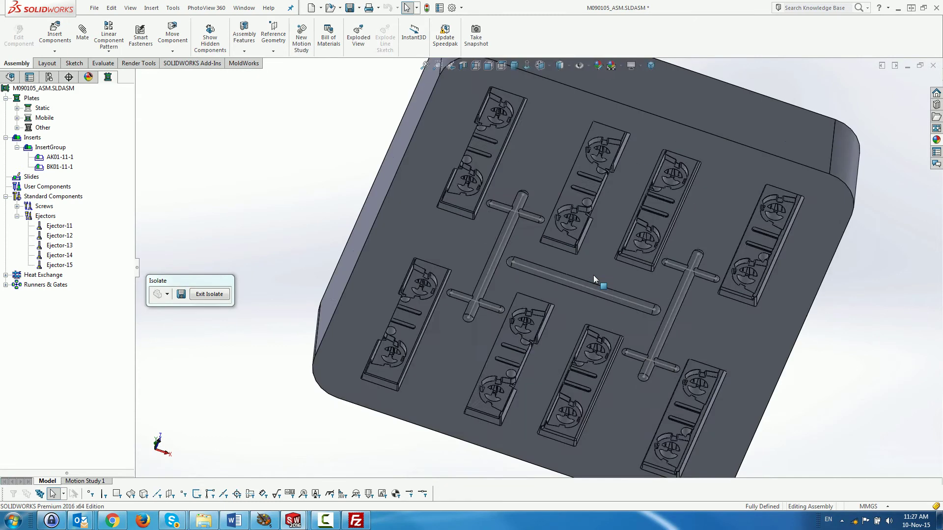
scroll(593, 275, down, 10)
Step: Insert a fan gate starting at the 5-4mm runner end point
right_click(52, 287)
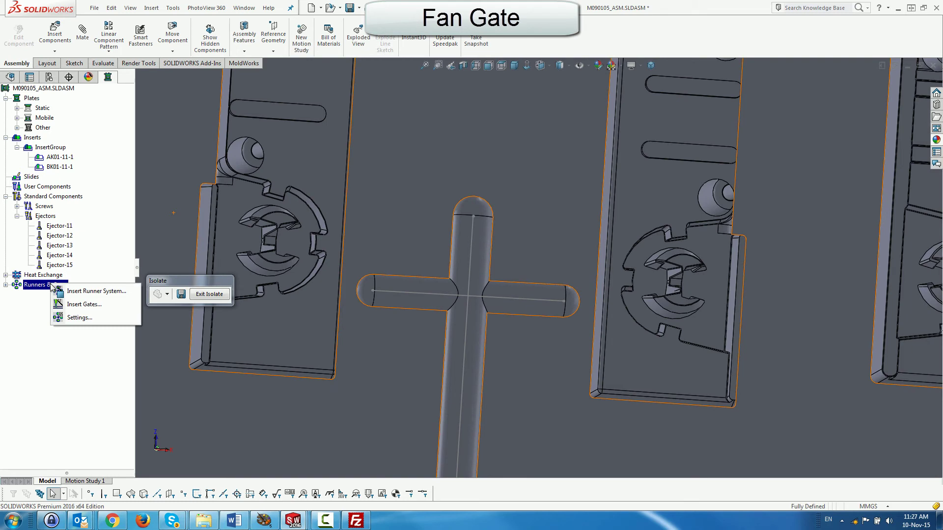
click(76, 304)
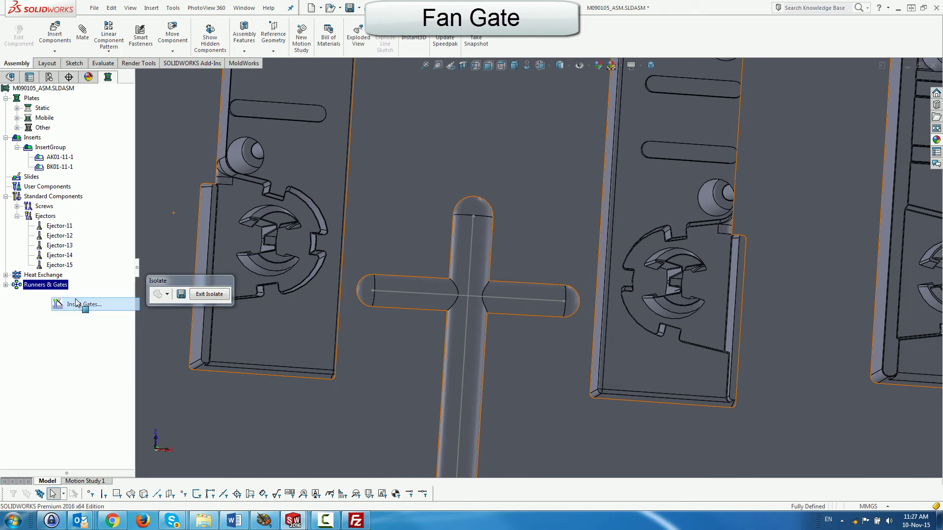
click(372, 291)
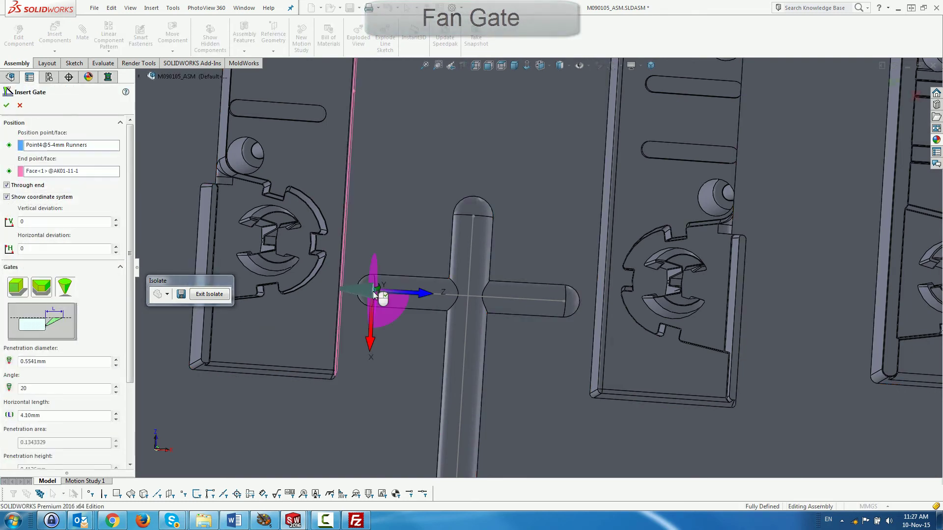
click(39, 288)
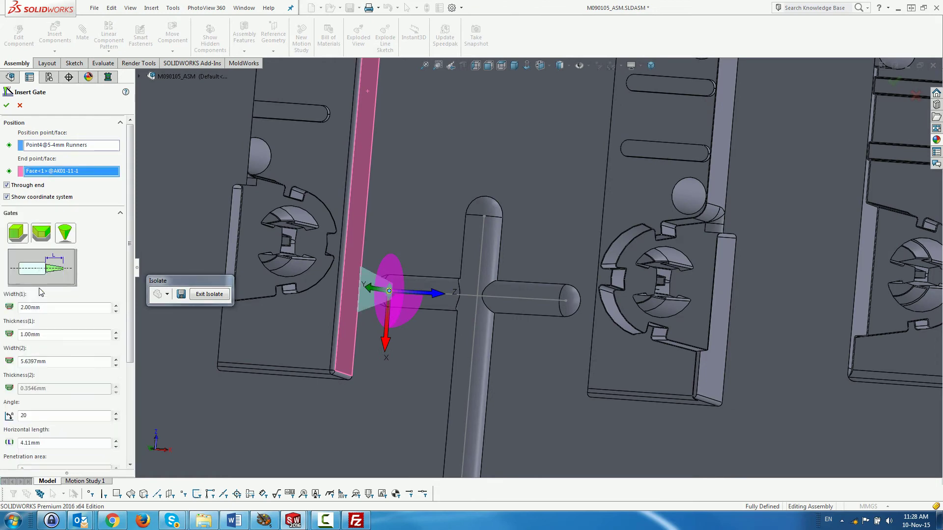
Step: Flip the 2mm wide, 1mm thick fan gate's direction and create gatefan_4
middle_drag(397, 359, 398, 216)
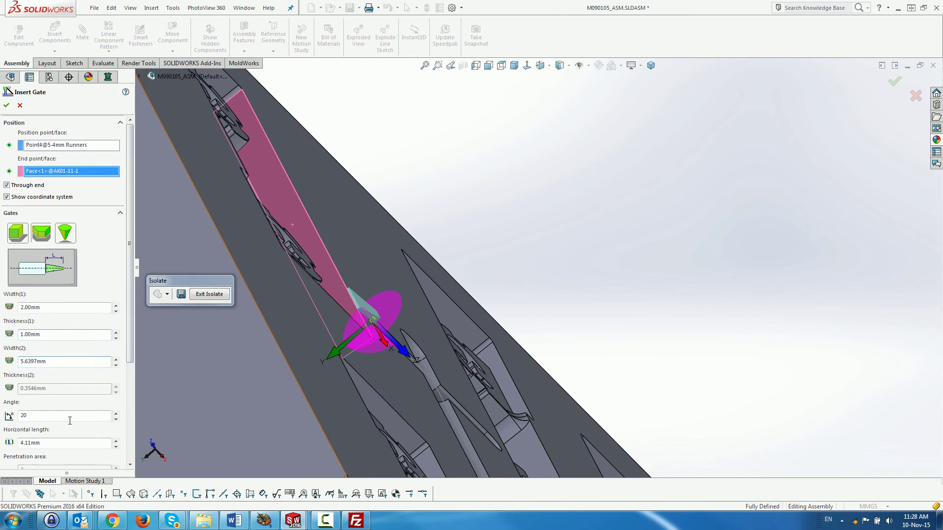
scroll(38, 395, down, 6)
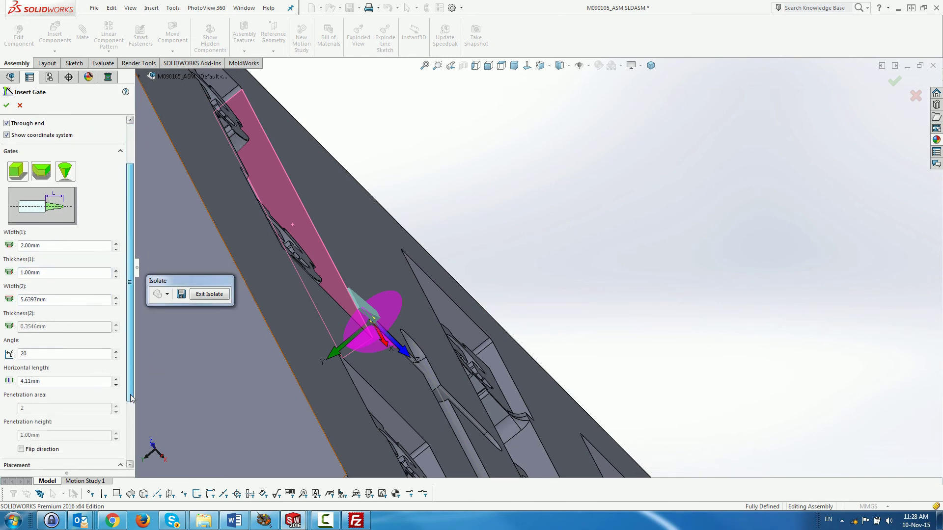
click(21, 382)
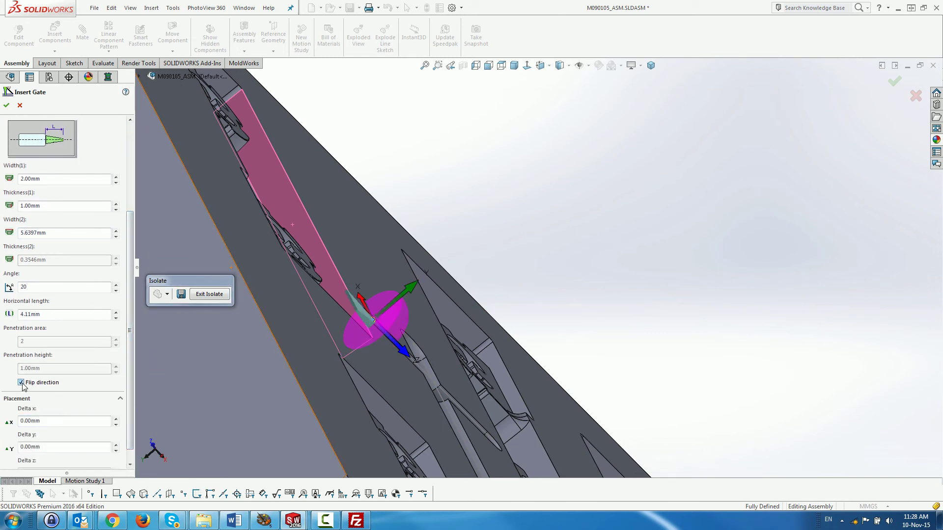
scroll(369, 336, down, 5)
scroll(368, 333, up, 5)
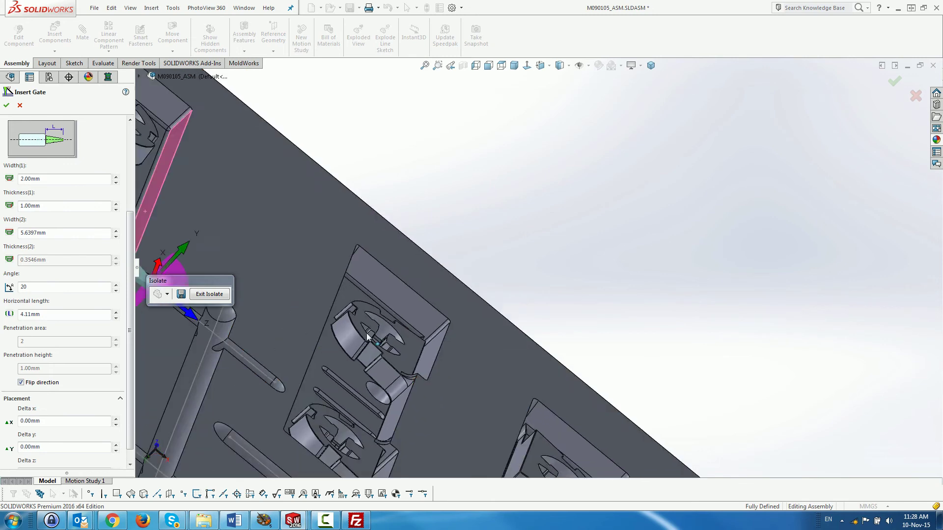
scroll(371, 288, down, 3)
scroll(372, 289, down, 3)
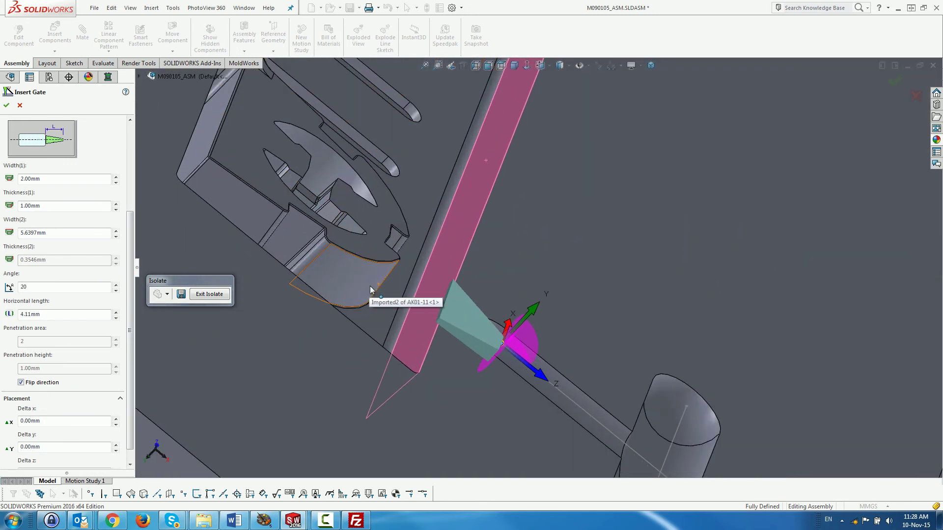
scroll(464, 294, down, 2)
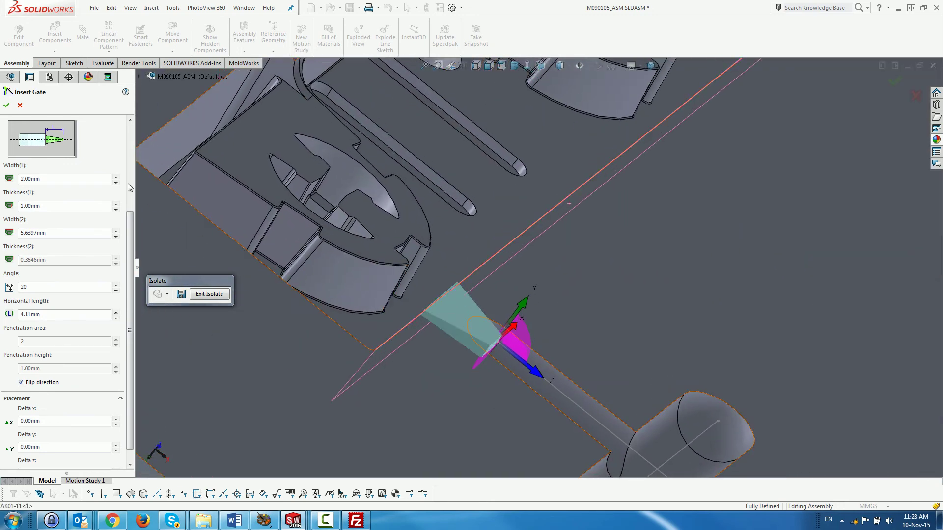
click(6, 106)
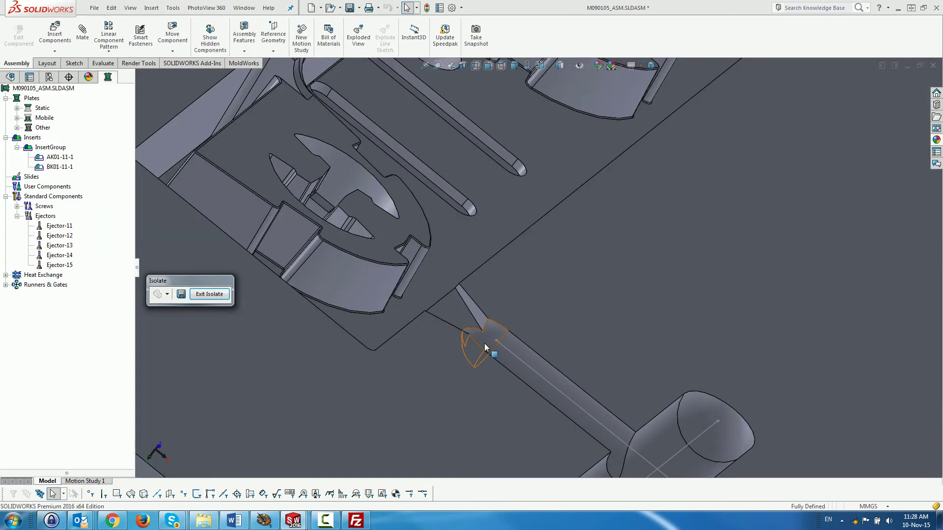
Step: Locate plate BM01-11 and zoom to fit the whole mold assembly
middle_drag(557, 325, 553, 389)
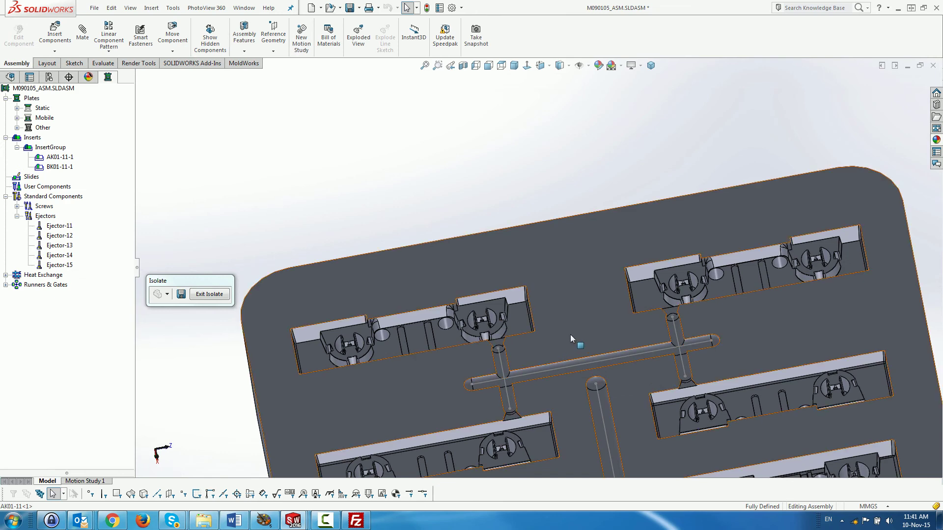
middle_drag(576, 333, 595, 384)
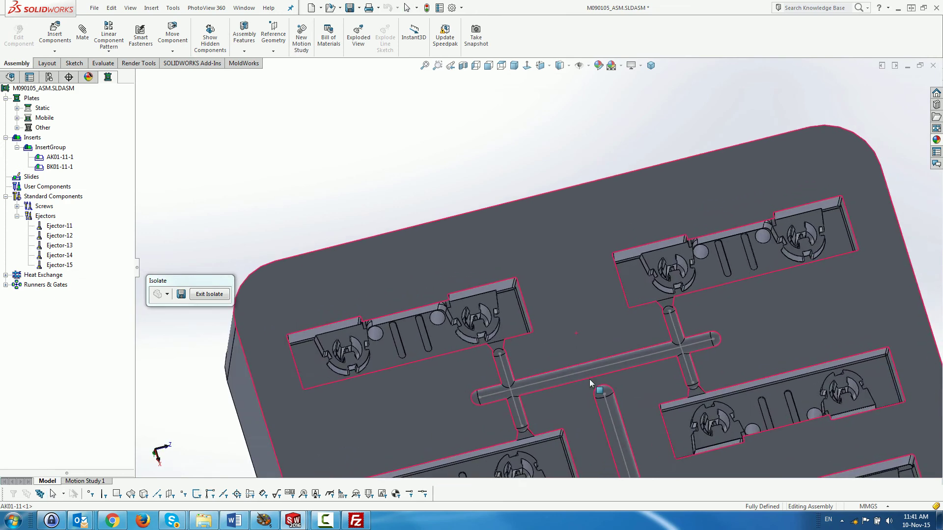
scroll(627, 388, down, 5)
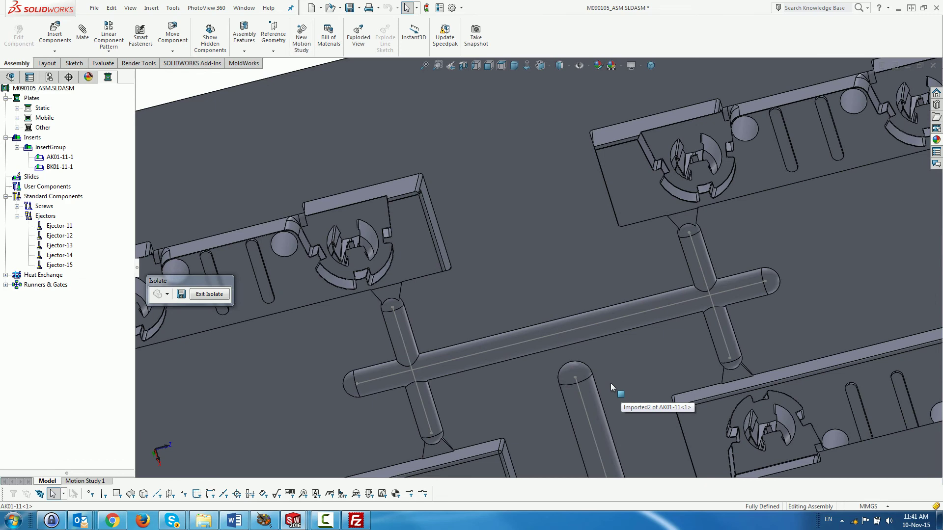
scroll(611, 384, down, 2)
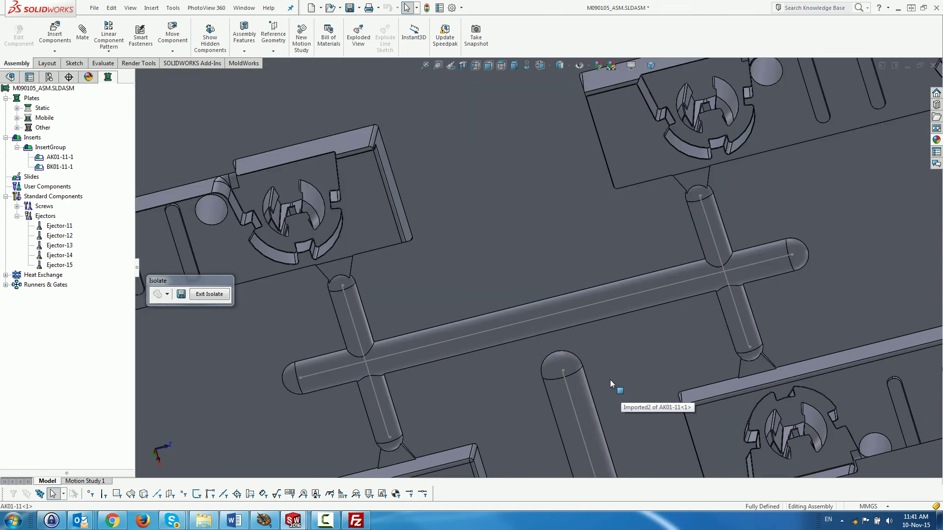
click(610, 379)
key(f)
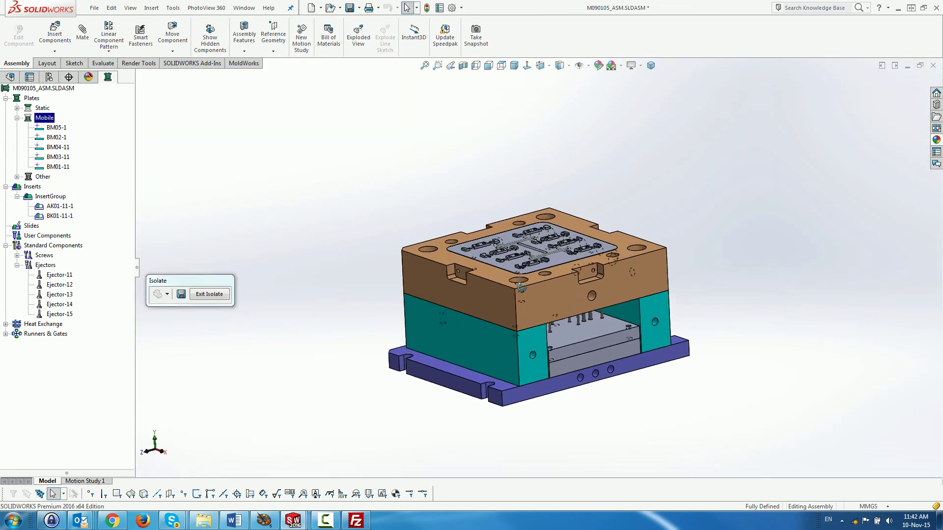
Step: Make plate BM01-11 transparent to reveal the inserts, runners and ejector pins inside
right_click(503, 288)
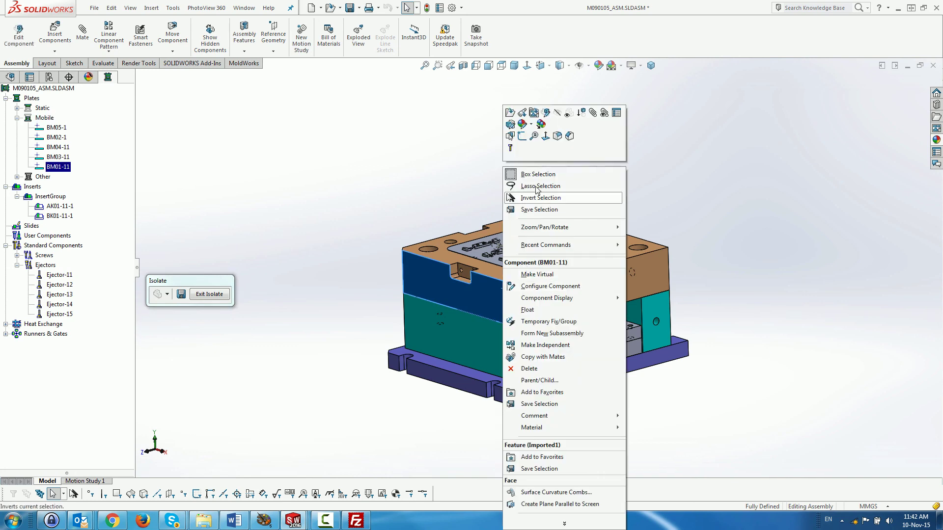
click(567, 113)
scroll(523, 179, down, 3)
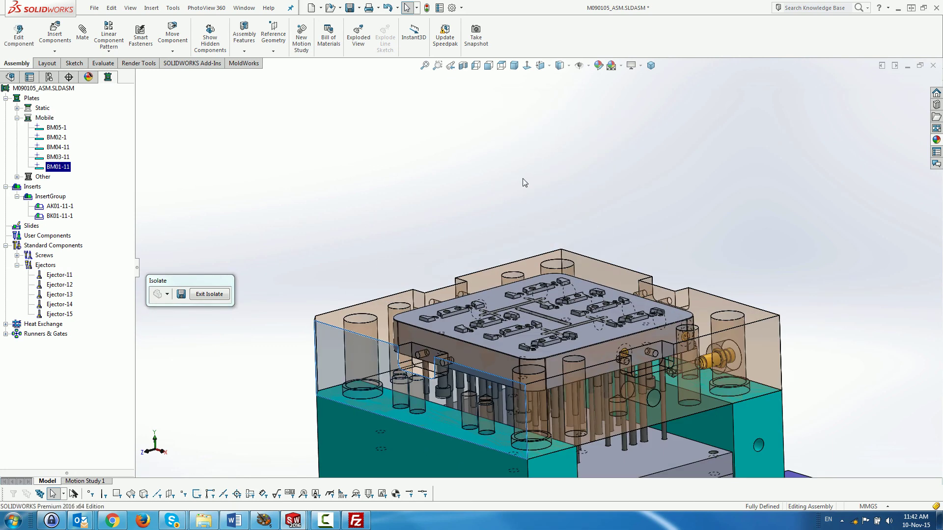
scroll(522, 178, up, 2)
scroll(550, 401, down, 2)
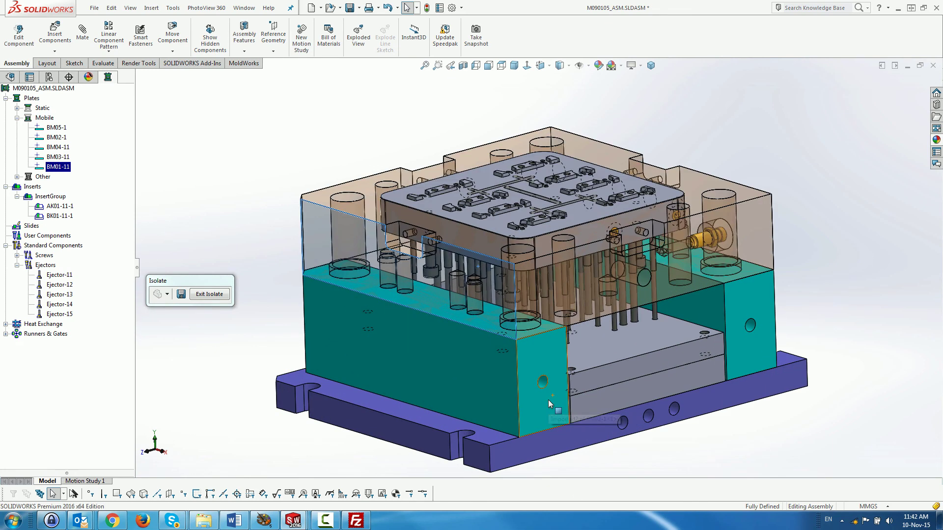
scroll(551, 400, down, 3)
middle_drag(576, 343, 576, 374)
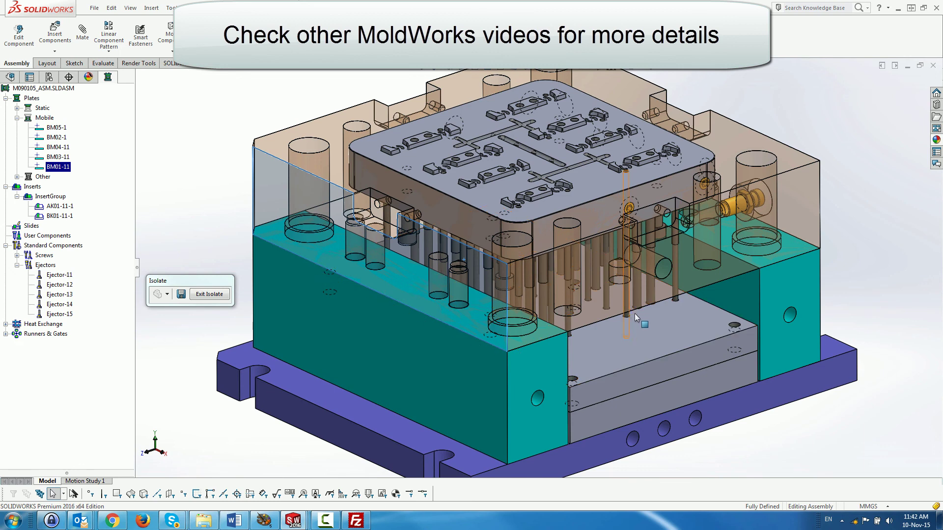